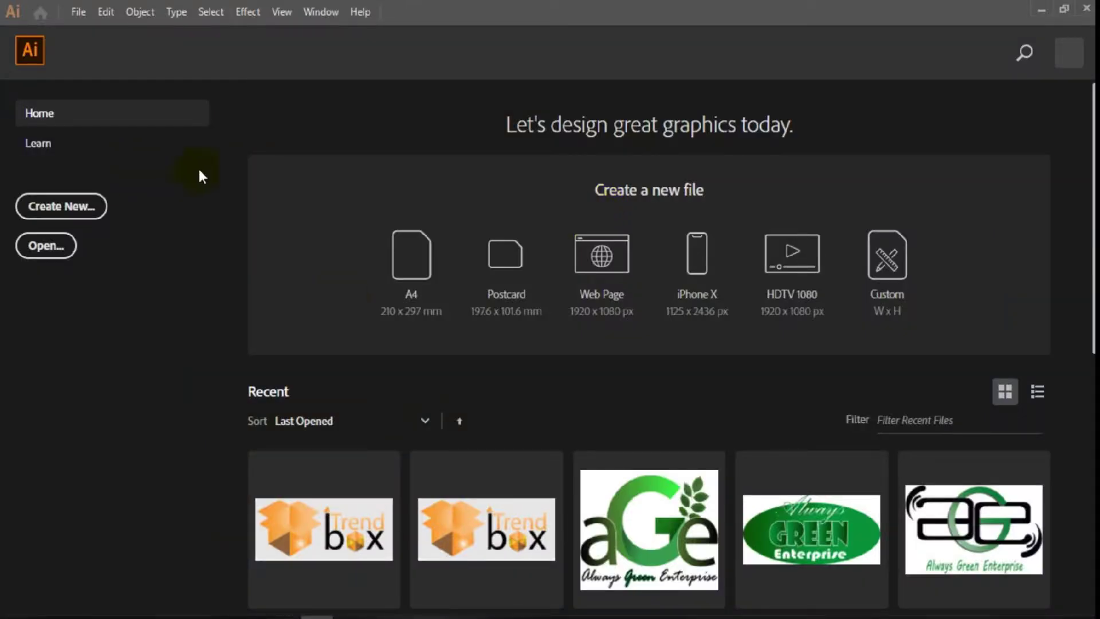
# Create a new 500 × 500 px document
pyautogui.click(83, 207)
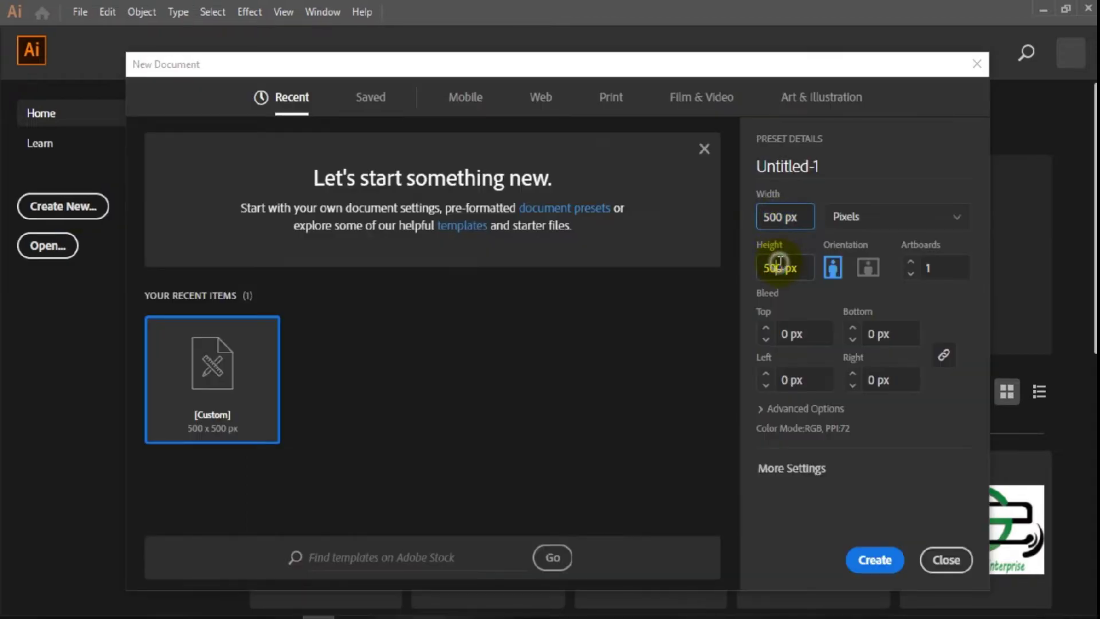
pyautogui.click(876, 559)
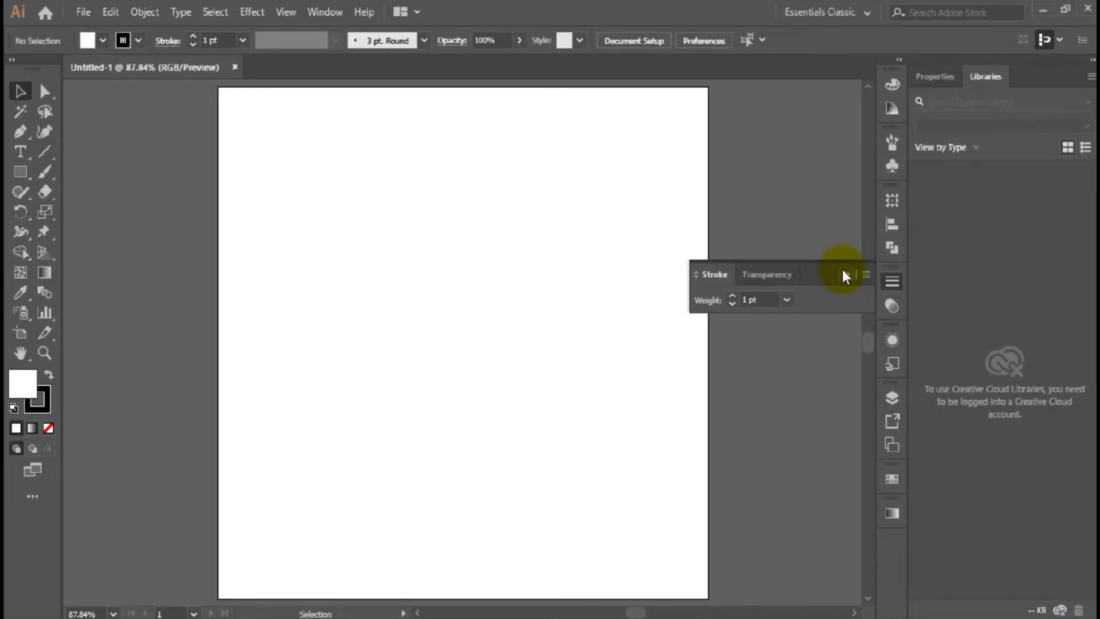
pyautogui.click(848, 272)
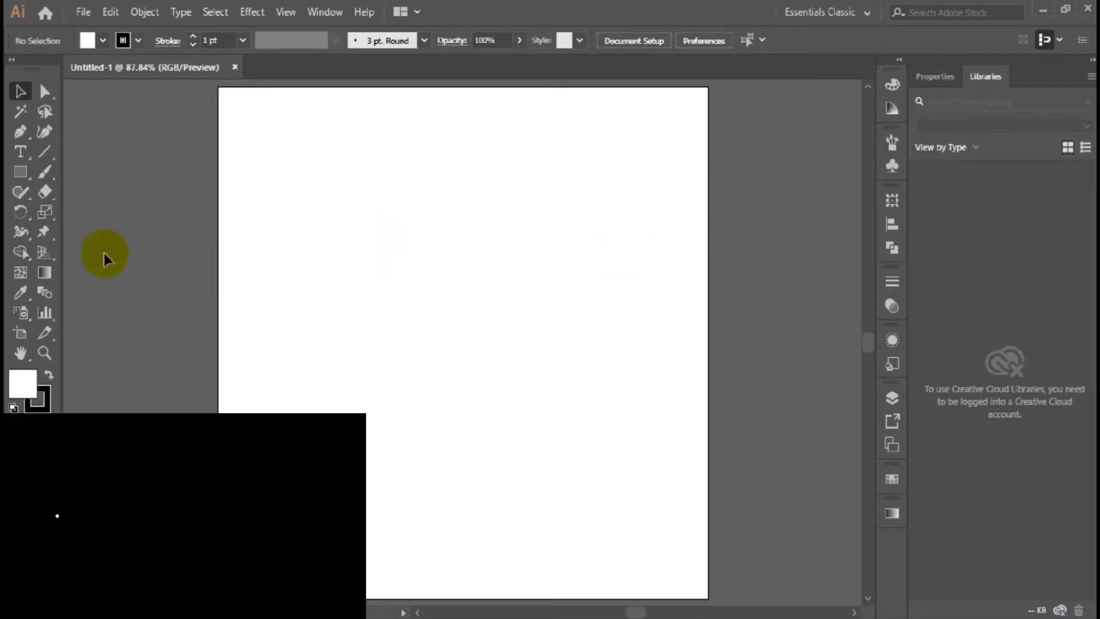
# Draw a circle on the artboard's left half with the Ellipse Tool
pyautogui.click(33, 181)
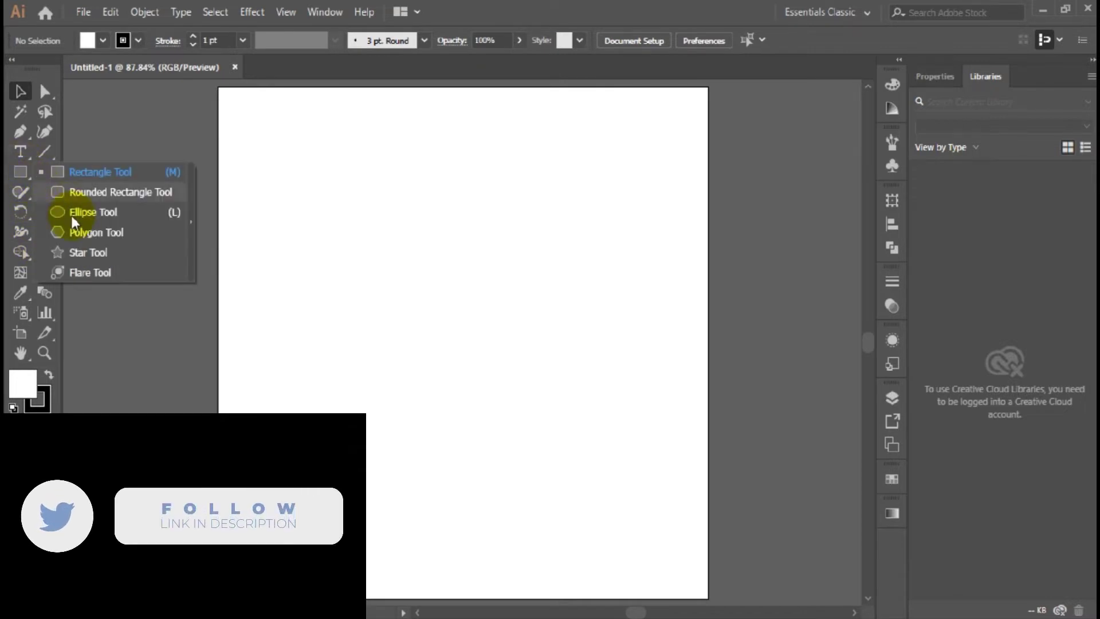
pyautogui.click(71, 213)
pyautogui.moveTo(328, 298)
pyautogui.mouseDown()
pyautogui.moveTo(388, 384)
pyautogui.moveTo(453, 437)
pyautogui.moveTo(369, 382)
pyautogui.mouseUp()
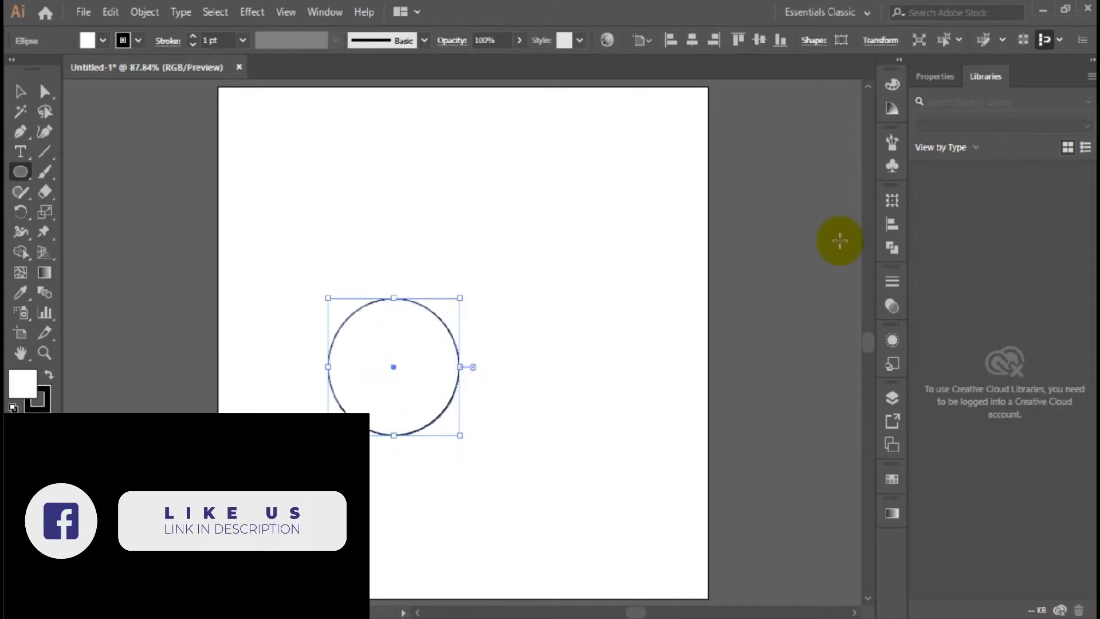
# Give the circle a black stroke of 20 pt, then thicken it to 26 pt
pyautogui.click(891, 281)
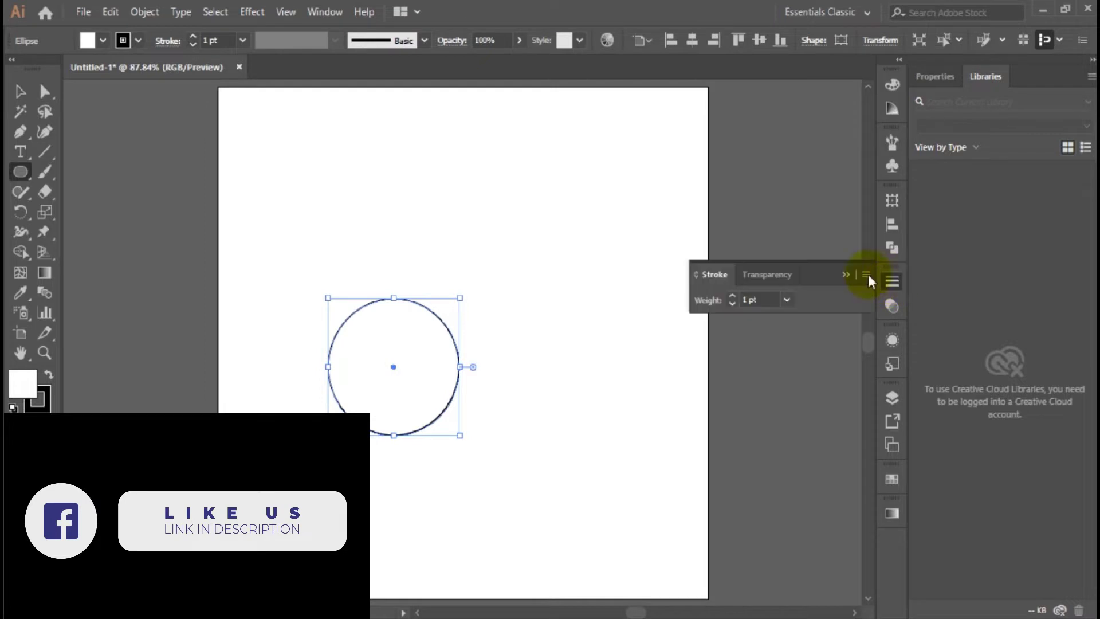
pyautogui.click(786, 300)
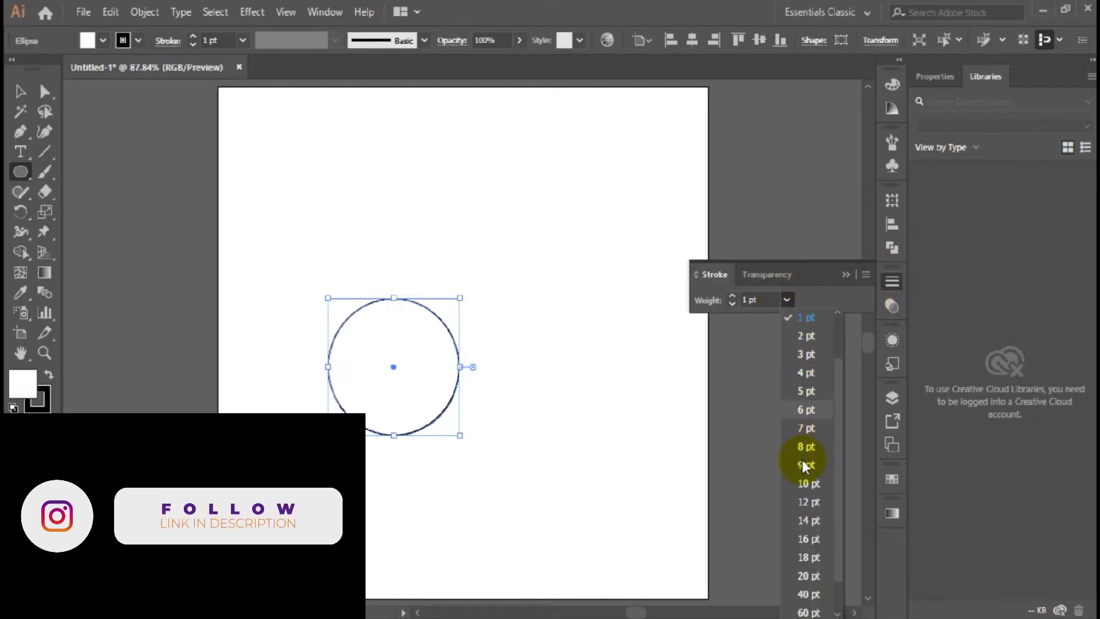
pyautogui.click(809, 575)
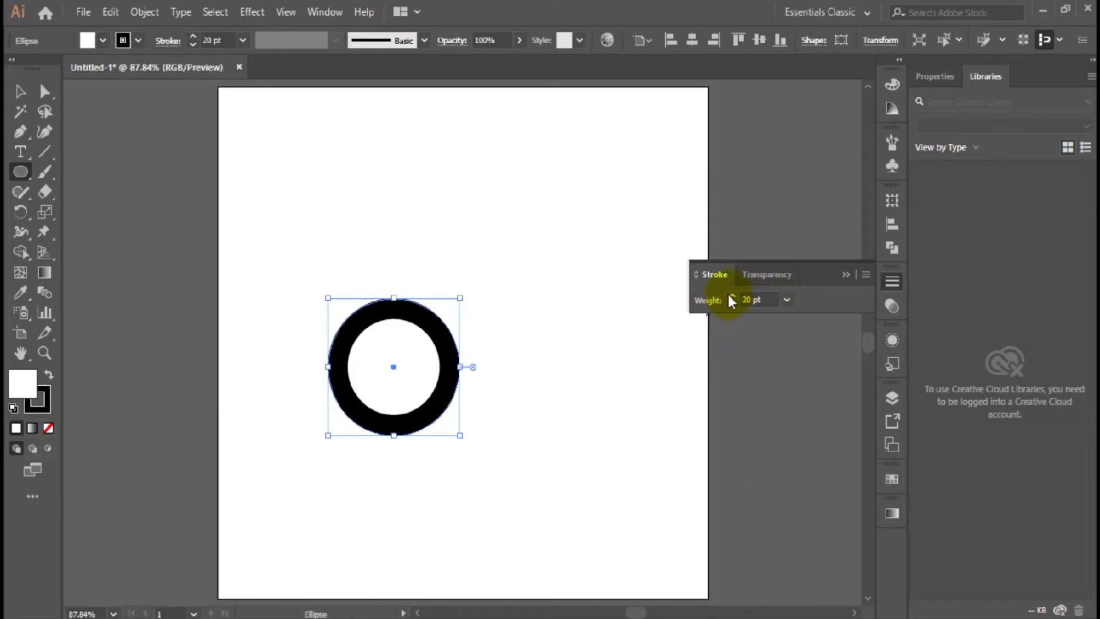
pyautogui.click(731, 296)
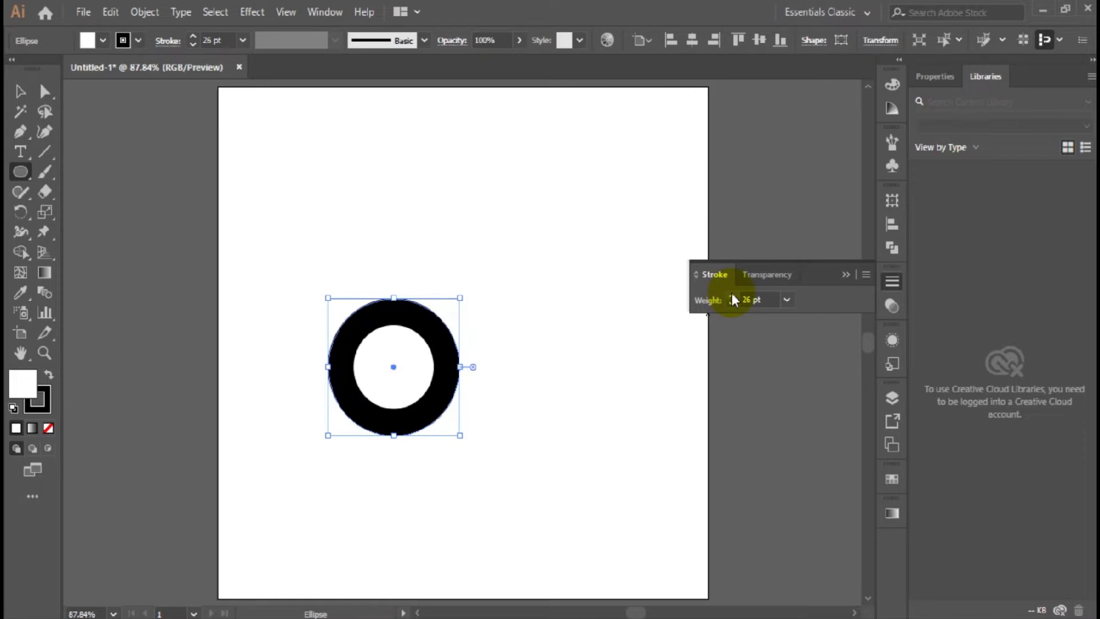
# Alt-drag two copies of the ring to the right, one beside the artboard
pyautogui.click(22, 98)
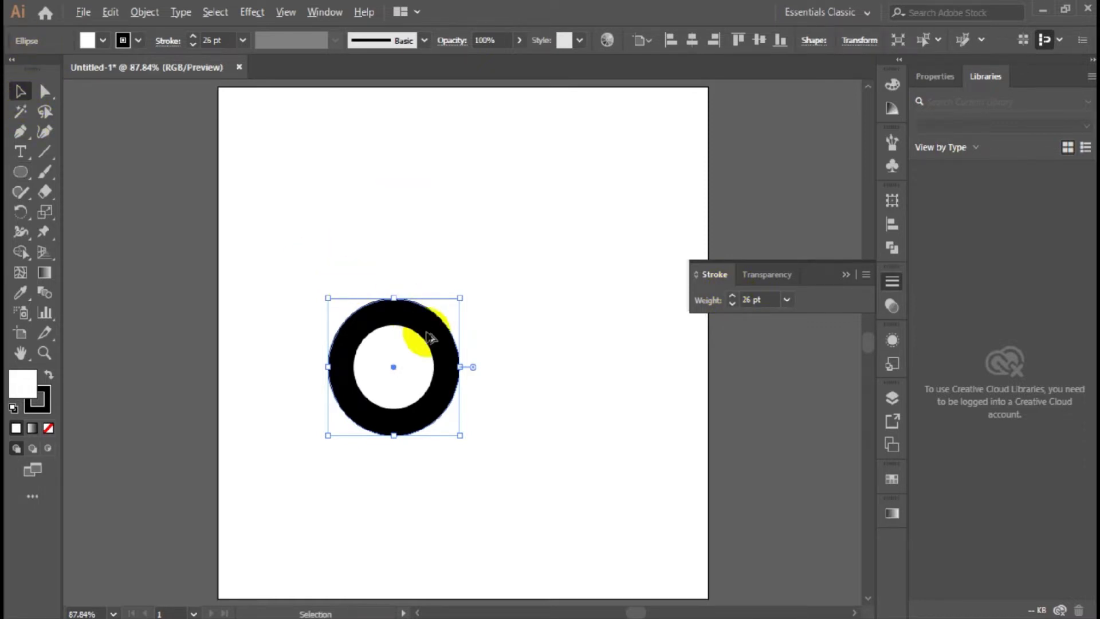
pyautogui.moveTo(431, 337); pyautogui.dragTo(563, 338)
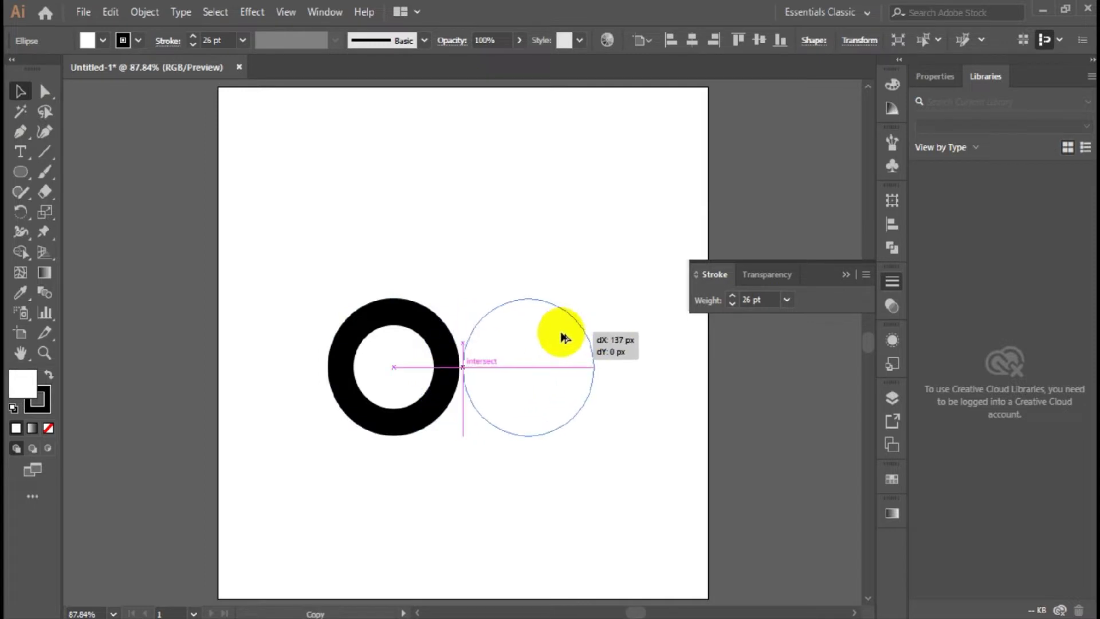
pyautogui.moveTo(563, 338)
pyautogui.mouseDown()
pyautogui.moveTo(571, 347)
pyautogui.moveTo(825, 316)
pyautogui.mouseUp()
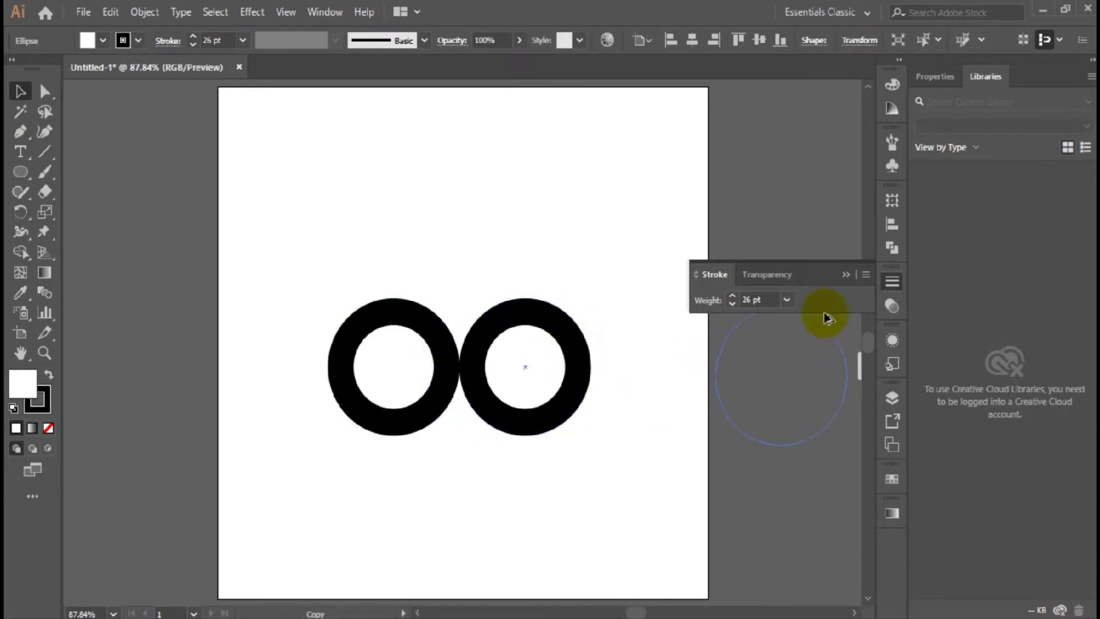
pyautogui.moveTo(825, 317); pyautogui.dragTo(825, 315)
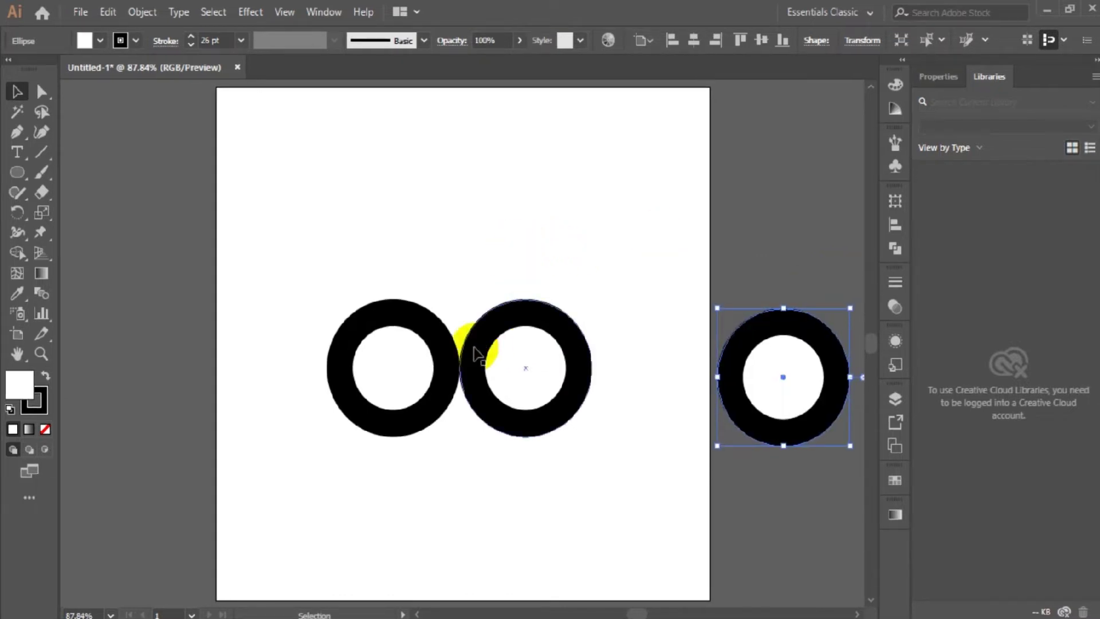
# Align the second ring against the first using Outline view (Ctrl+Y), then deselect
pyautogui.moveTo(465, 353); pyautogui.dragTo(454, 348)
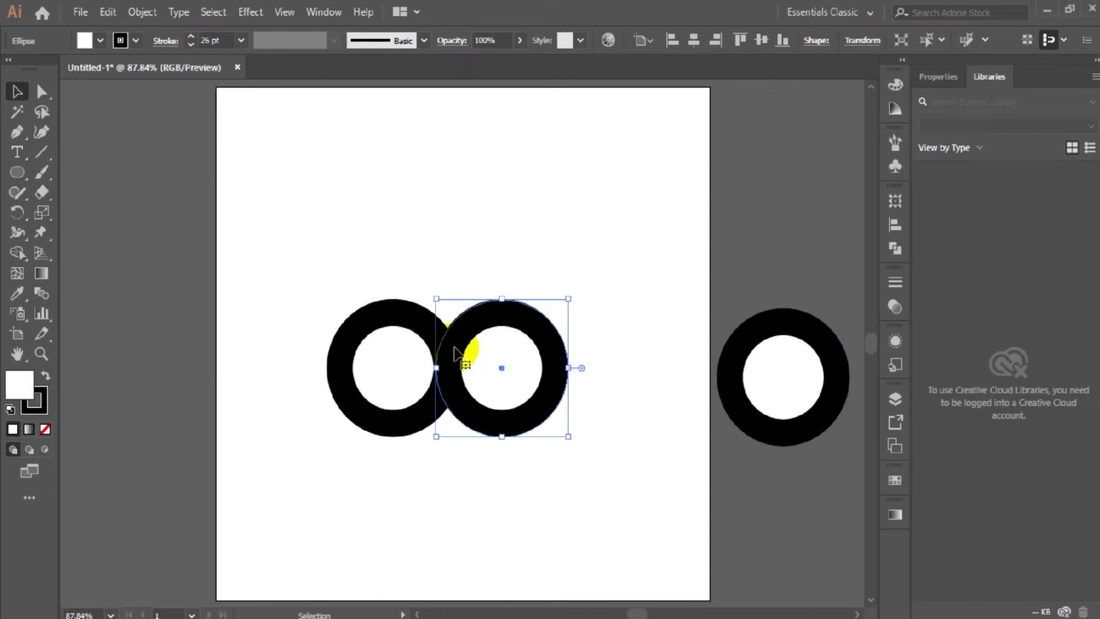
pyautogui.hotkey('ctrl', 'y')
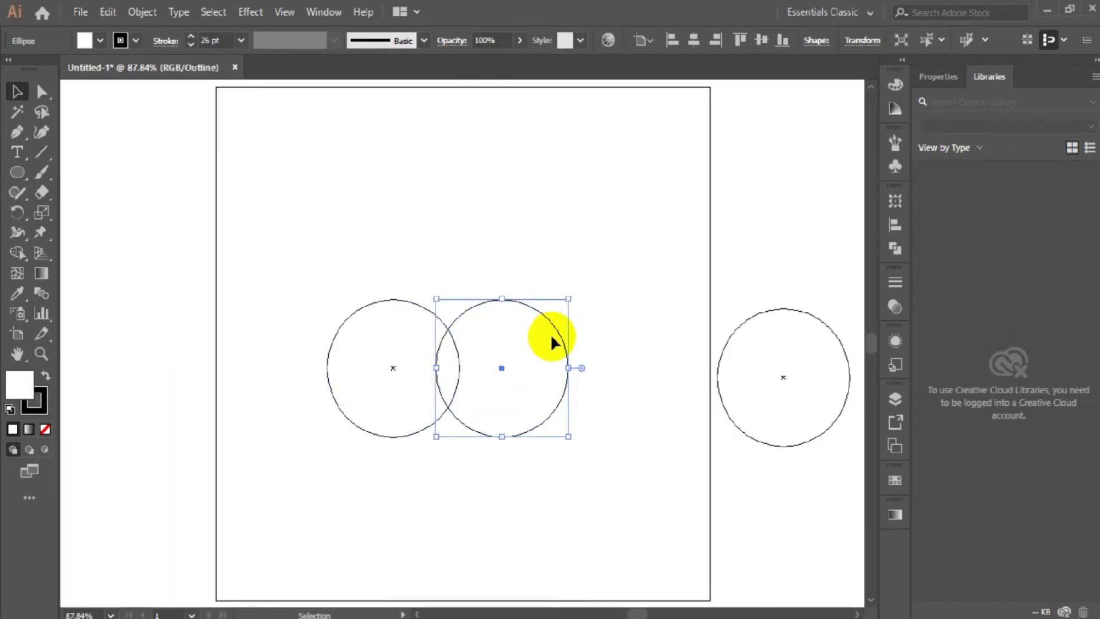
pyautogui.moveTo(566, 343); pyautogui.dragTo(589, 343)
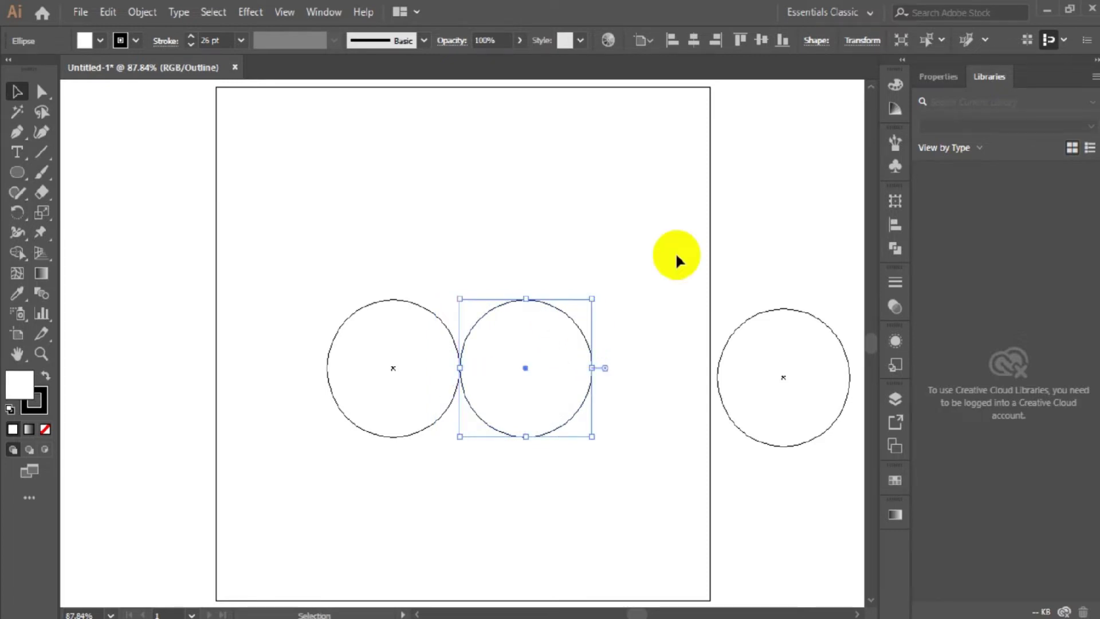
pyautogui.hotkey('ctrl', 'y')
pyautogui.hotkey('ctrl', 'shift', 'b')
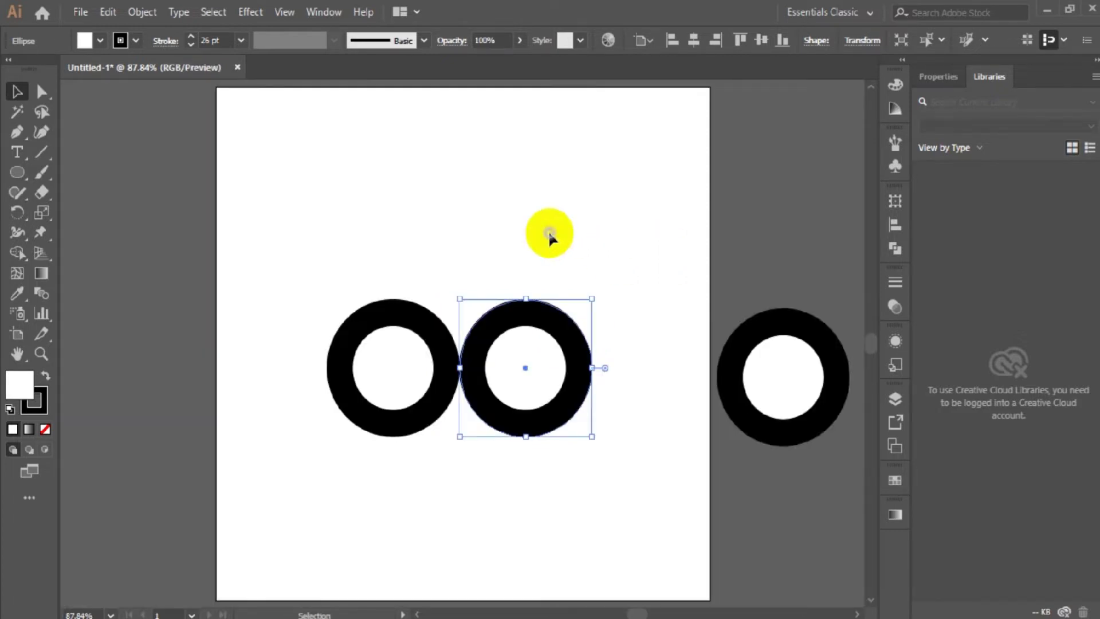
pyautogui.click(549, 232)
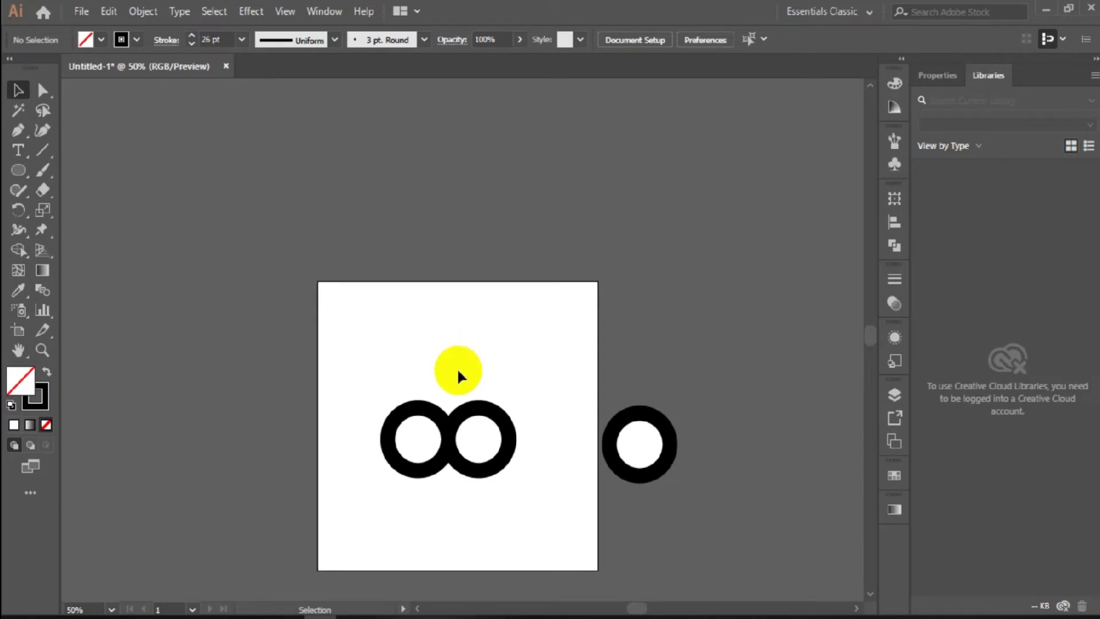
# Select both rings and copy them downward with Alt+Down Arrow
pyautogui.moveTo(365, 379); pyautogui.dragTo(527, 492)
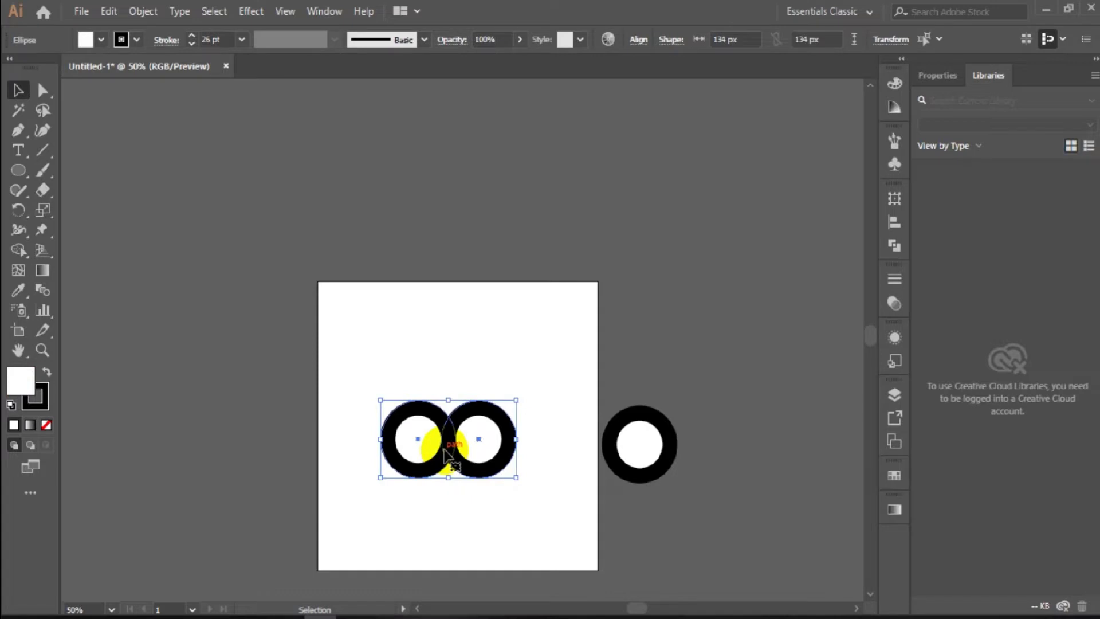
pyautogui.press('a')
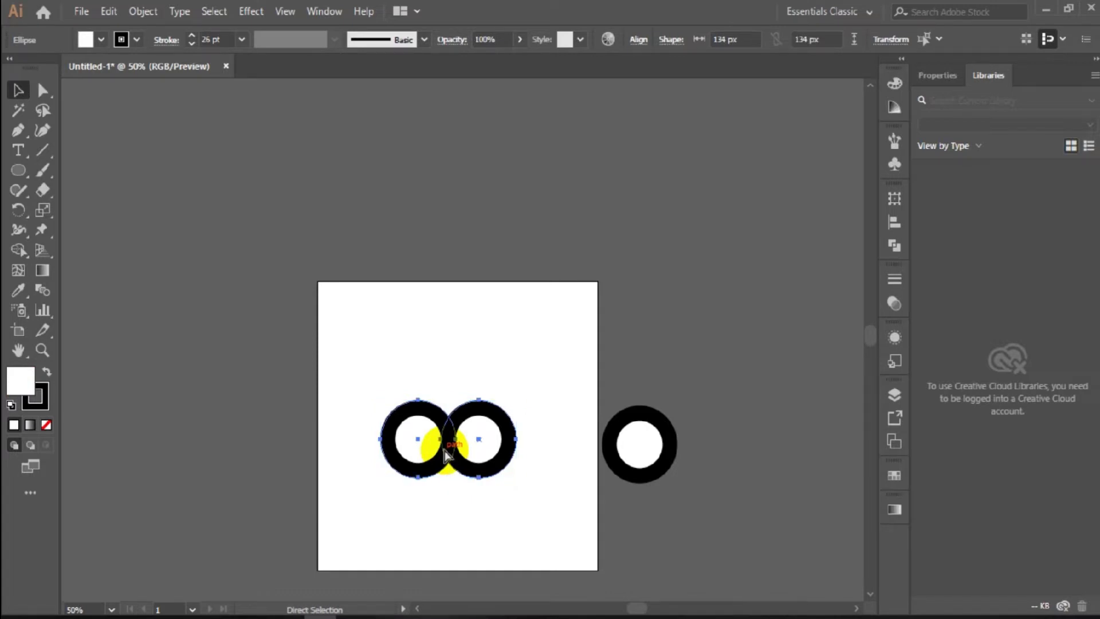
pyautogui.press('v')
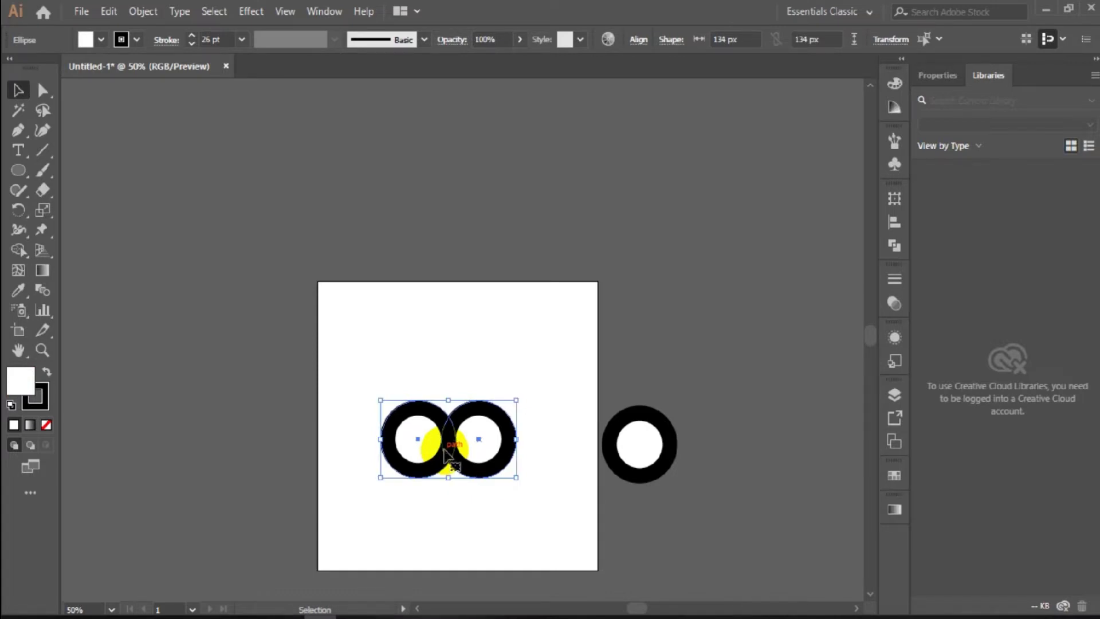
pyautogui.hotkey('alt', 'Down')
pyautogui.hotkey('alt', 'Down')
pyautogui.press('Down')
pyautogui.press('Down')
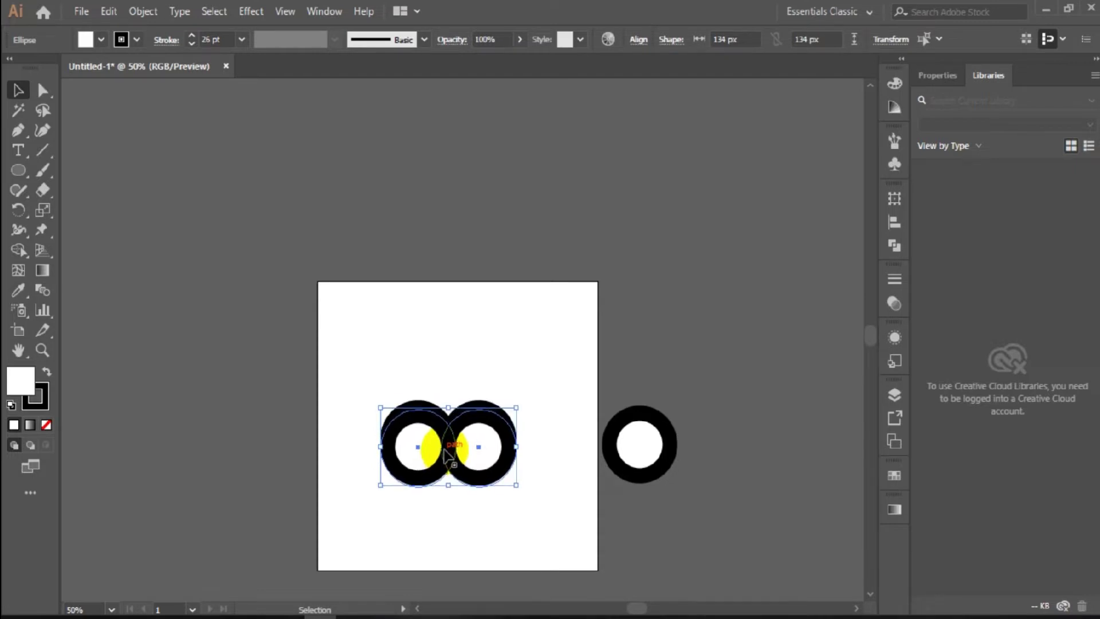
pyautogui.press('Down')
pyautogui.press('Down')
pyautogui.press('Down')
pyautogui.press('Down')
pyautogui.press('Down')
pyautogui.press('Down')
pyautogui.press('Down')
pyautogui.press('Down')
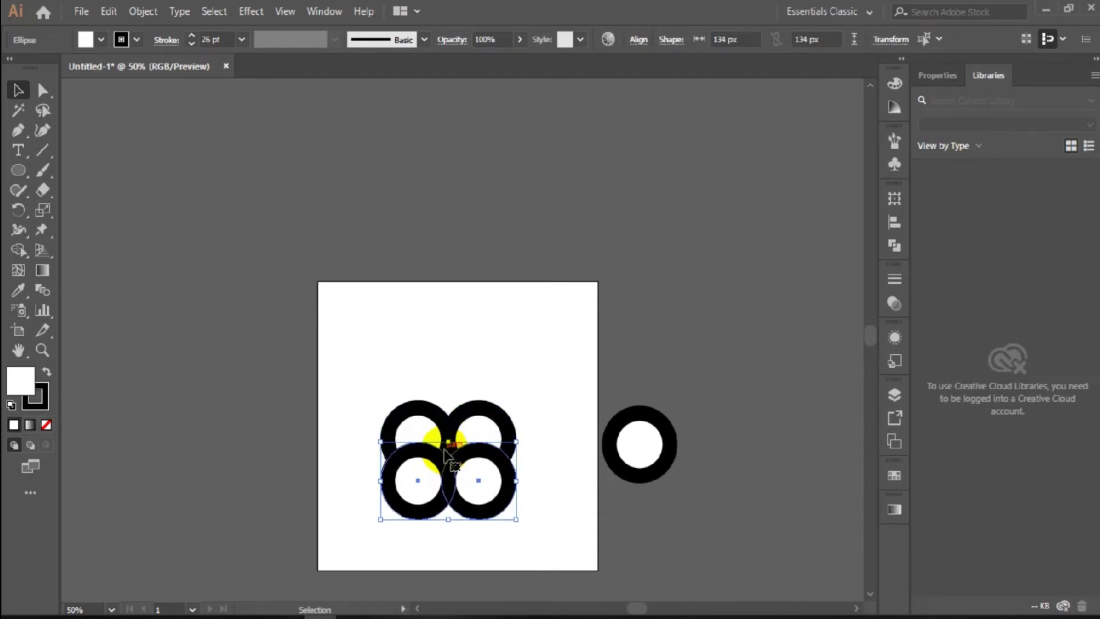
# Nudge the copied pair with arrow keys until it overlaps the top pair, then deselect
pyautogui.press('Up')
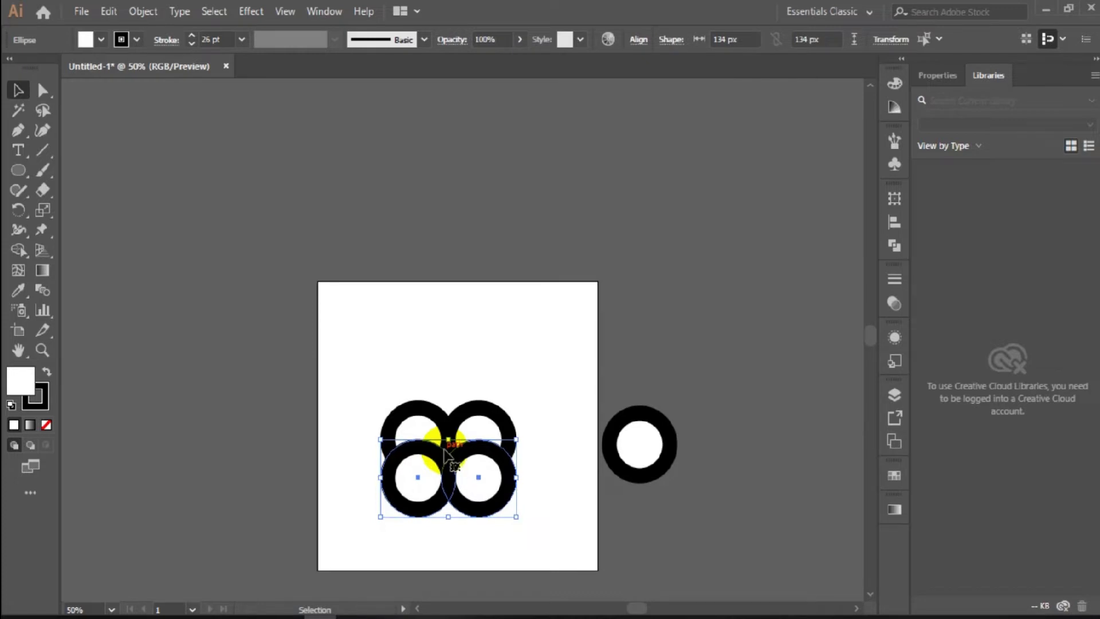
pyautogui.press('Up')
pyautogui.press('Up')
pyautogui.press('Up')
pyautogui.press('Up')
pyautogui.press('Up')
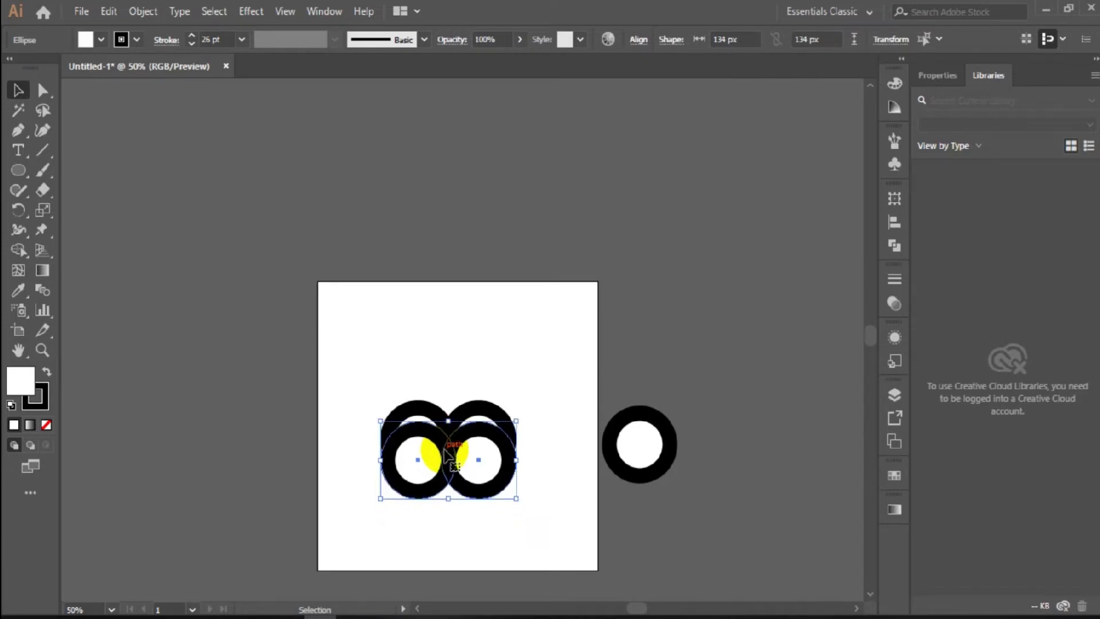
pyautogui.press('Up')
pyautogui.press('Up')
pyautogui.press('Down')
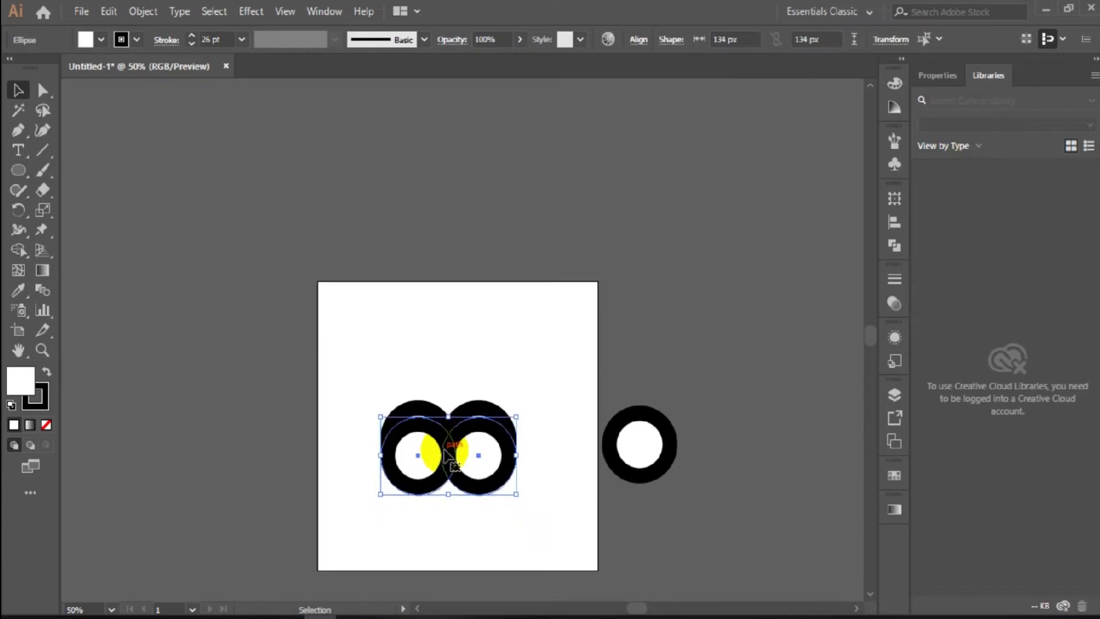
pyautogui.press('Down')
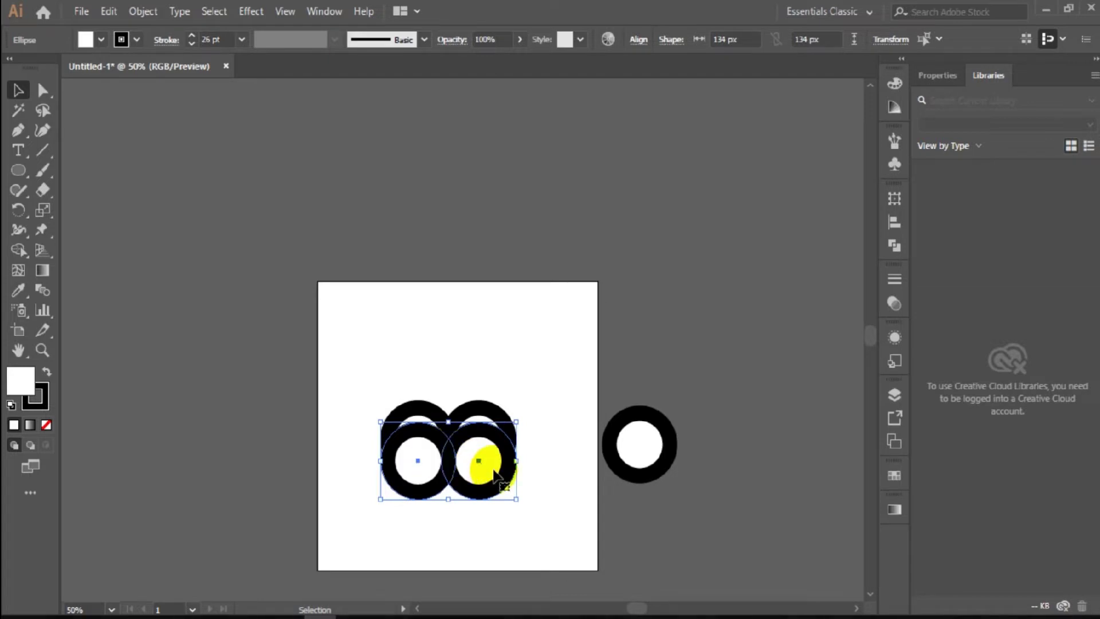
pyautogui.press('Down')
pyautogui.press('Down')
pyautogui.press('Down')
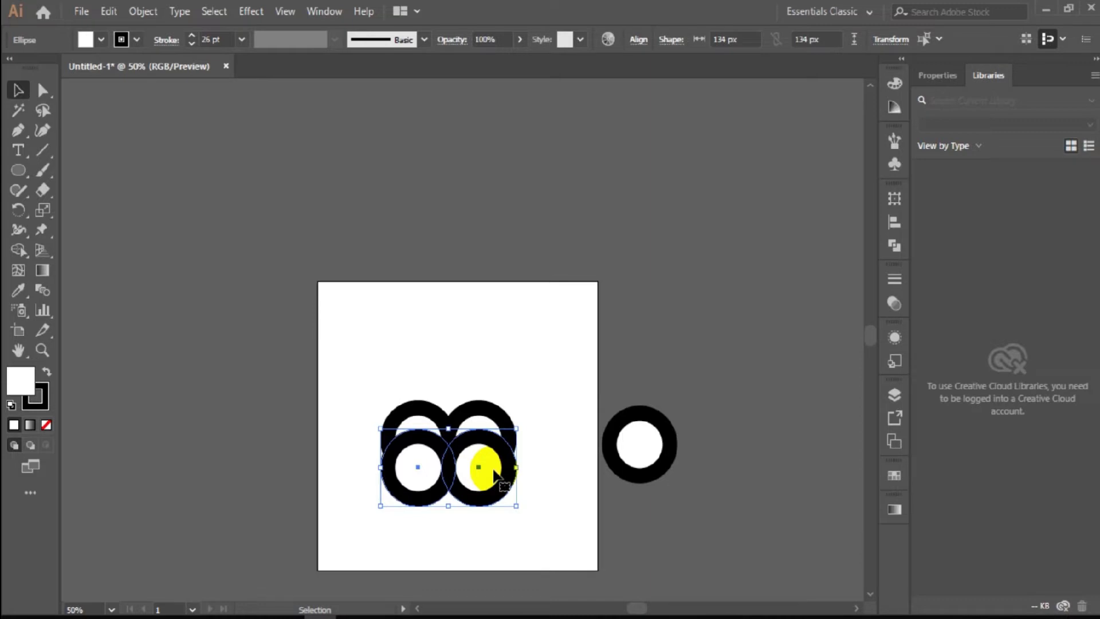
pyautogui.press('Down')
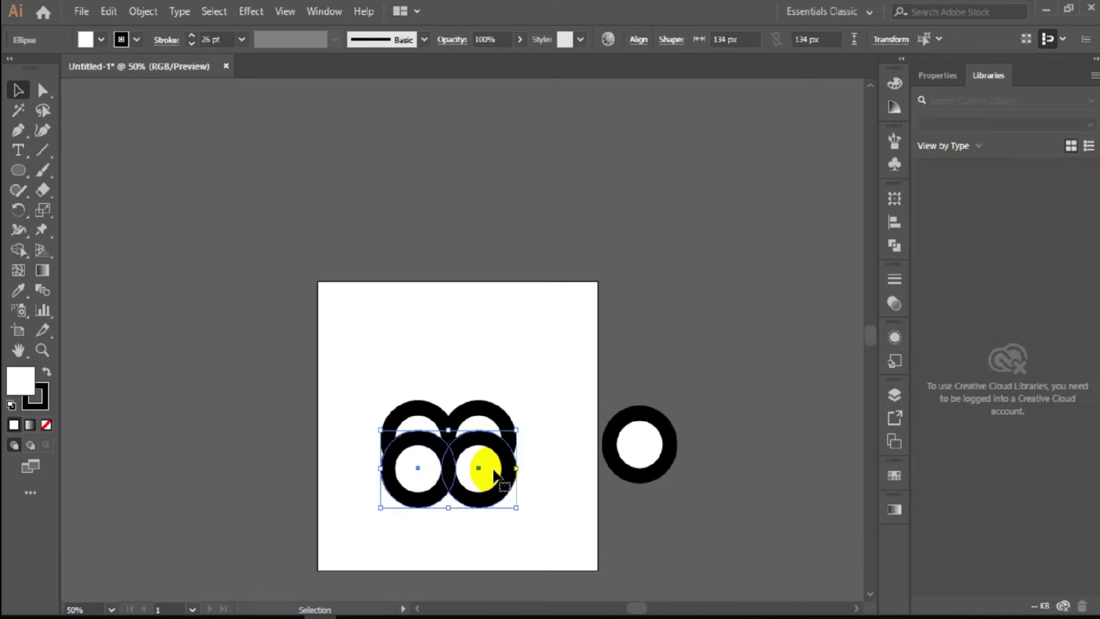
pyautogui.press('Down')
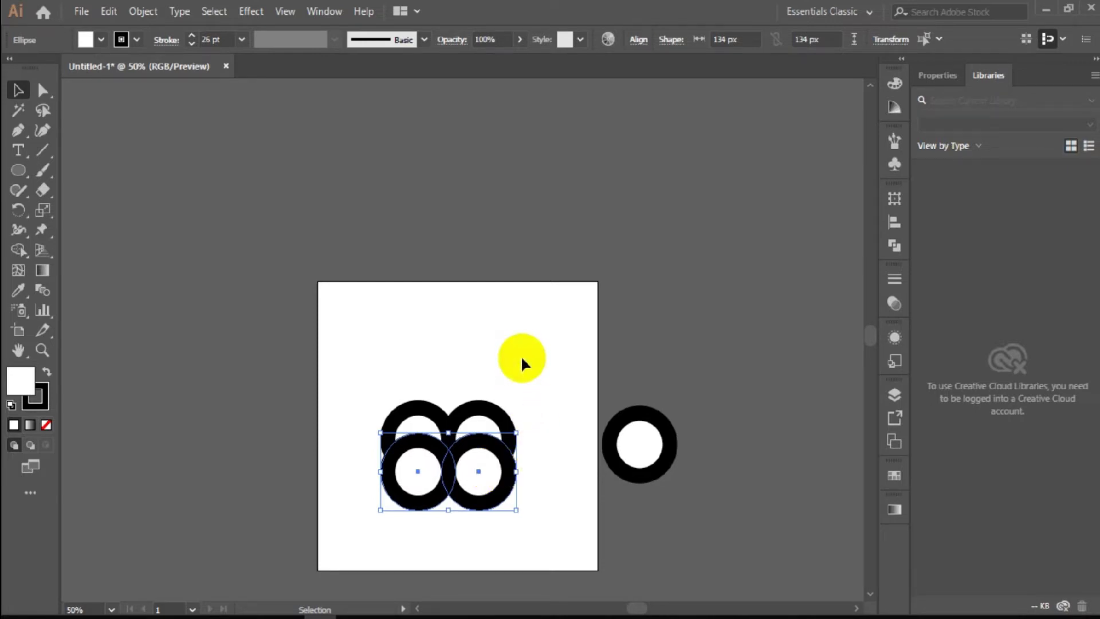
pyautogui.click(472, 373)
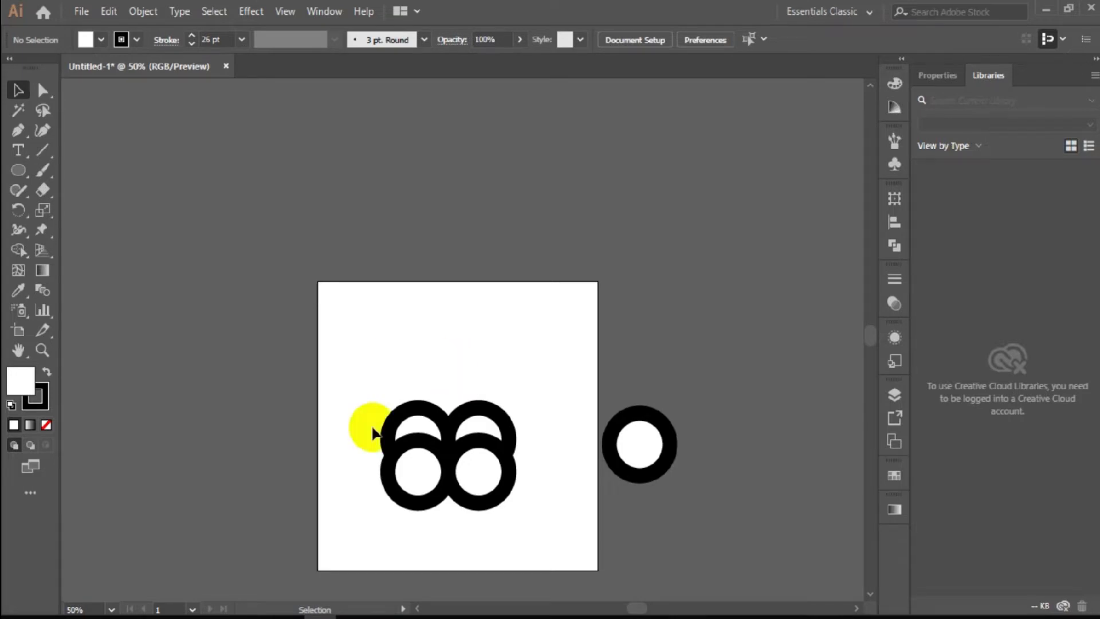
# Select all four rings and set their fill to None
pyautogui.scroll(2, 378, 430)
pyautogui.scroll(1, 385, 430)
pyautogui.scroll(-3, 456, 386)
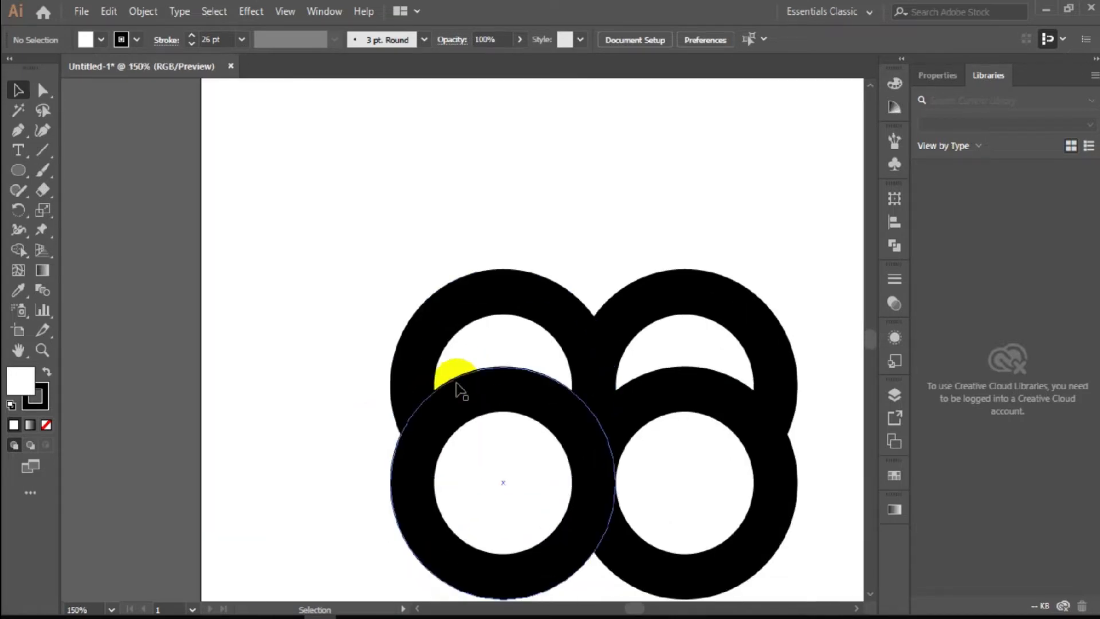
pyautogui.moveTo(368, 221); pyautogui.dragTo(810, 503)
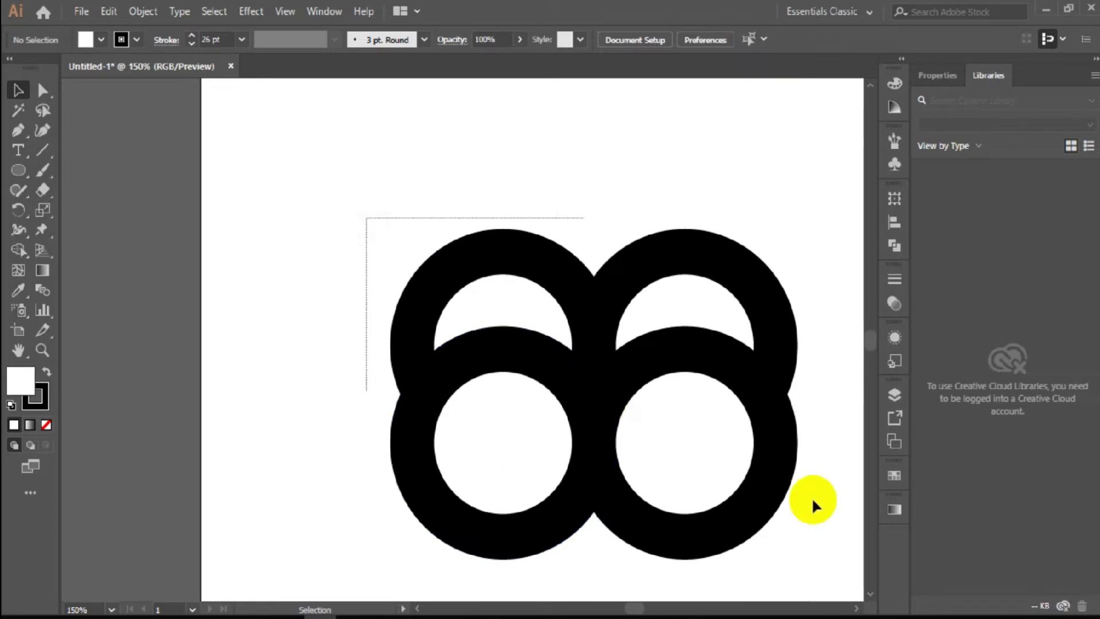
pyautogui.click(88, 39)
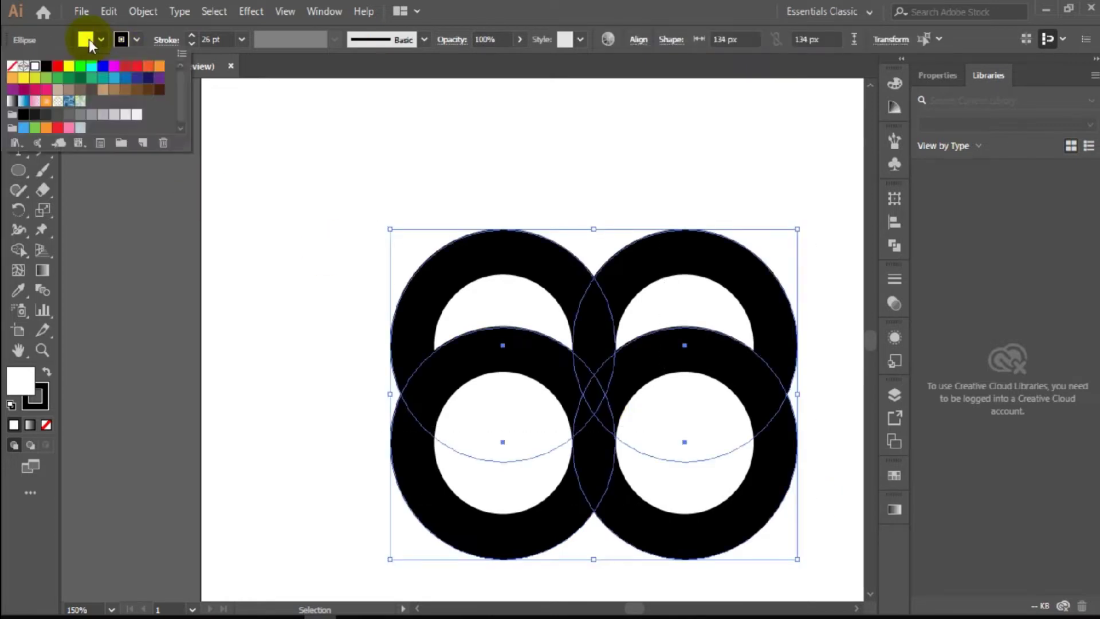
pyautogui.click(11, 65)
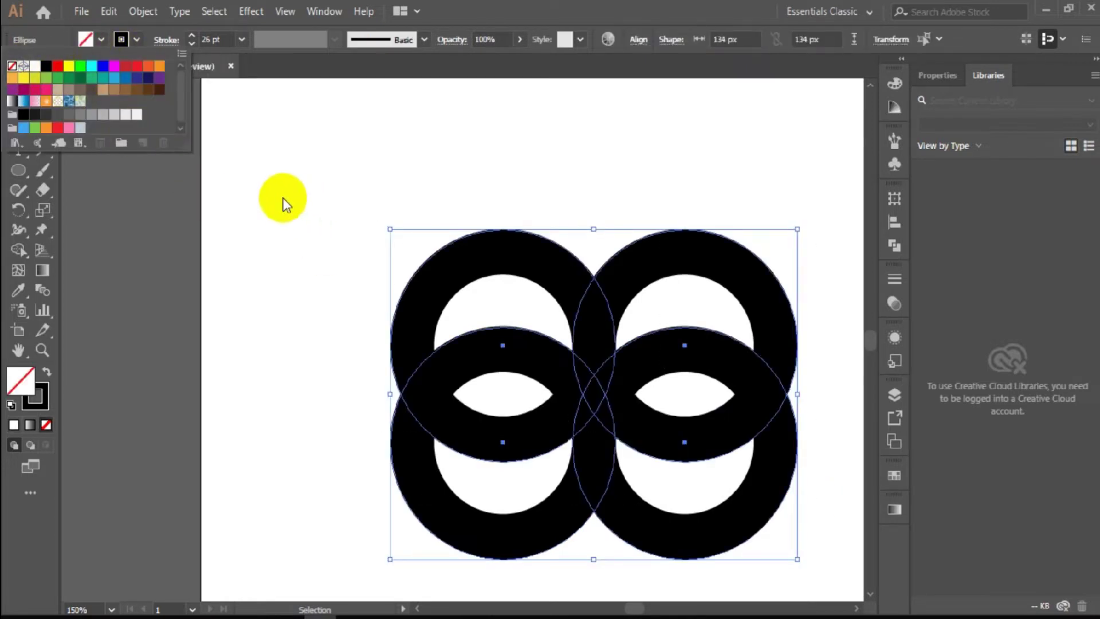
pyautogui.click(325, 211)
# Apply Object > Expand Appearance to turn the ring strokes into filled shapes
pyautogui.scroll(-2, 346, 215)
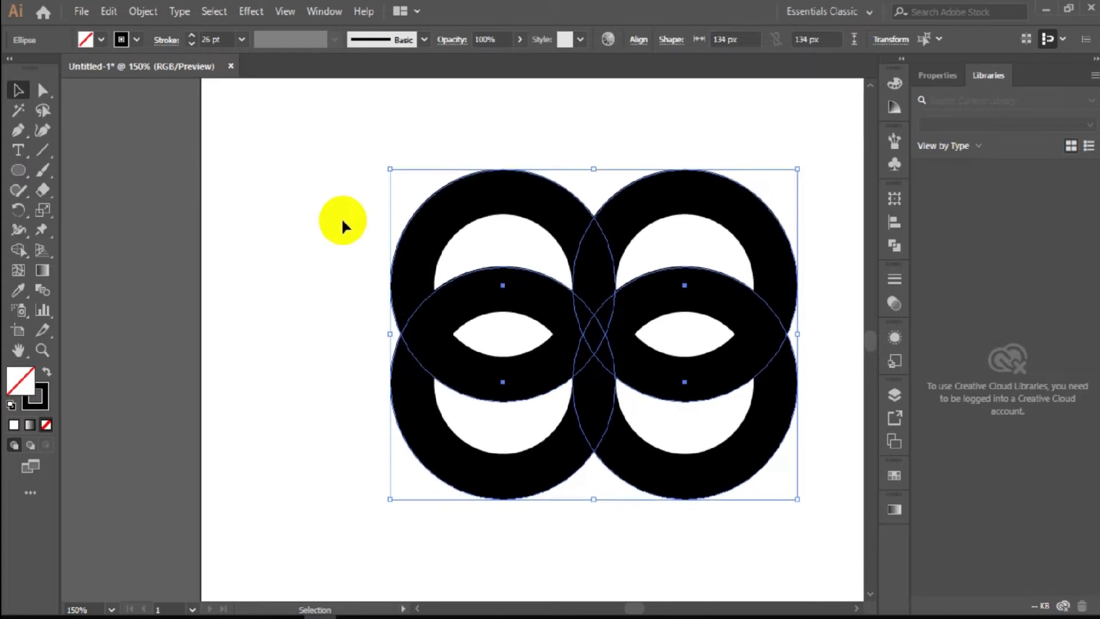
pyautogui.scroll(-2, 342, 217)
pyautogui.scroll(1, 339, 236)
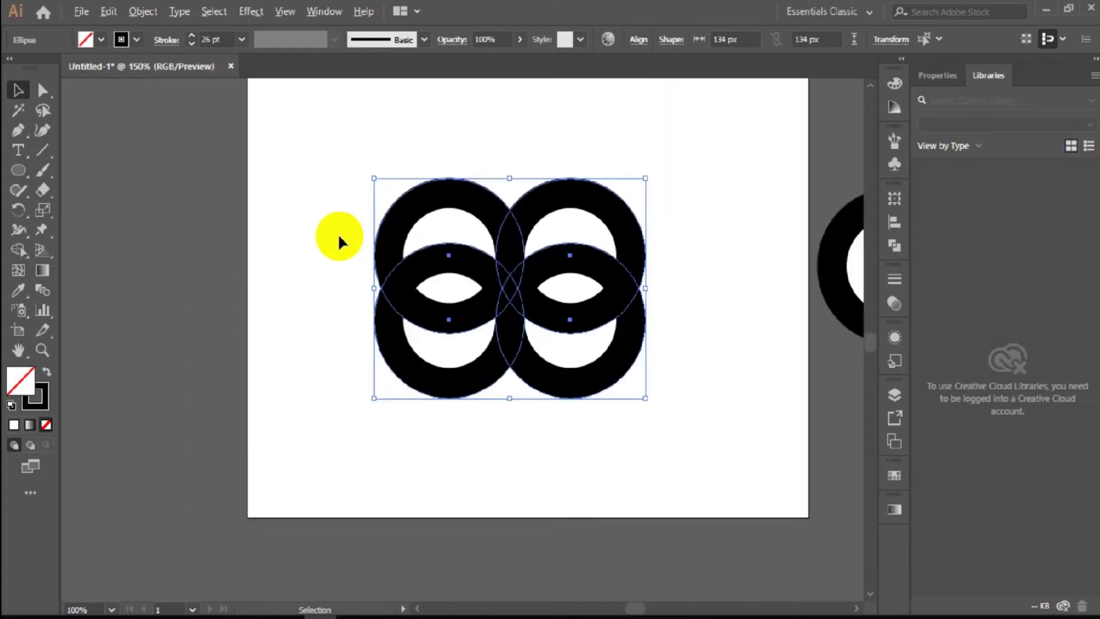
pyautogui.scroll(2, 343, 238)
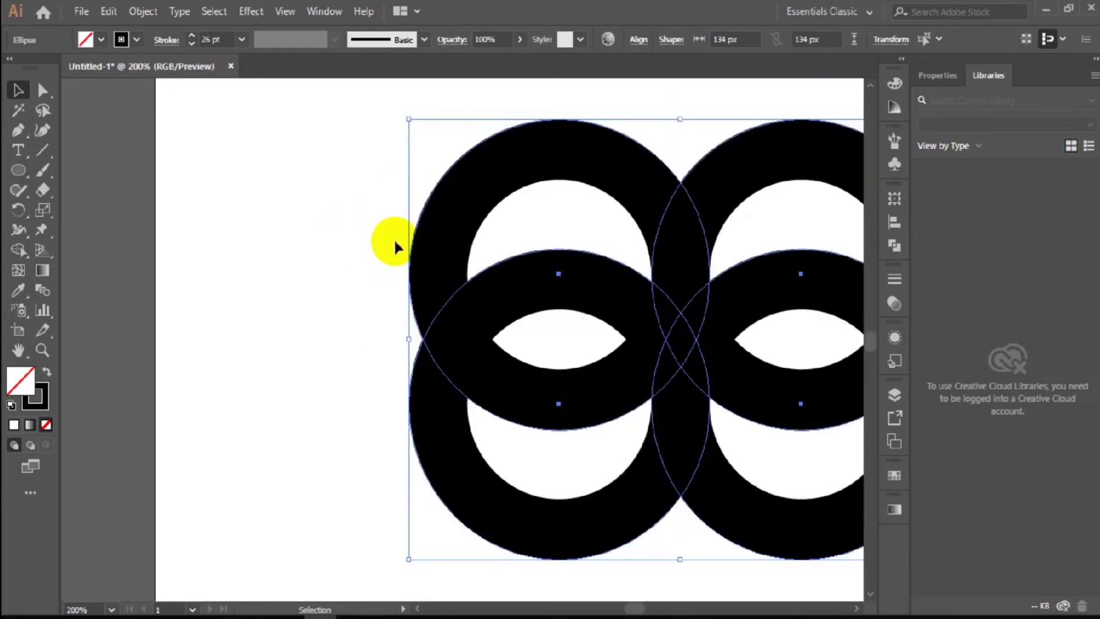
pyautogui.scroll(-1, 389, 240)
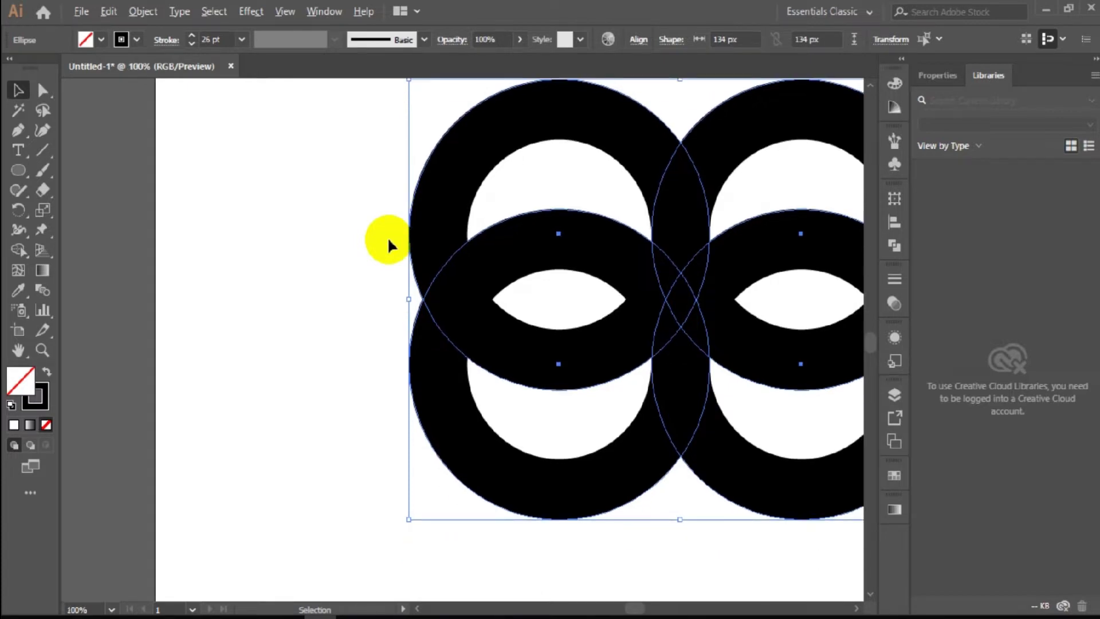
pyautogui.scroll(-2, 387, 236)
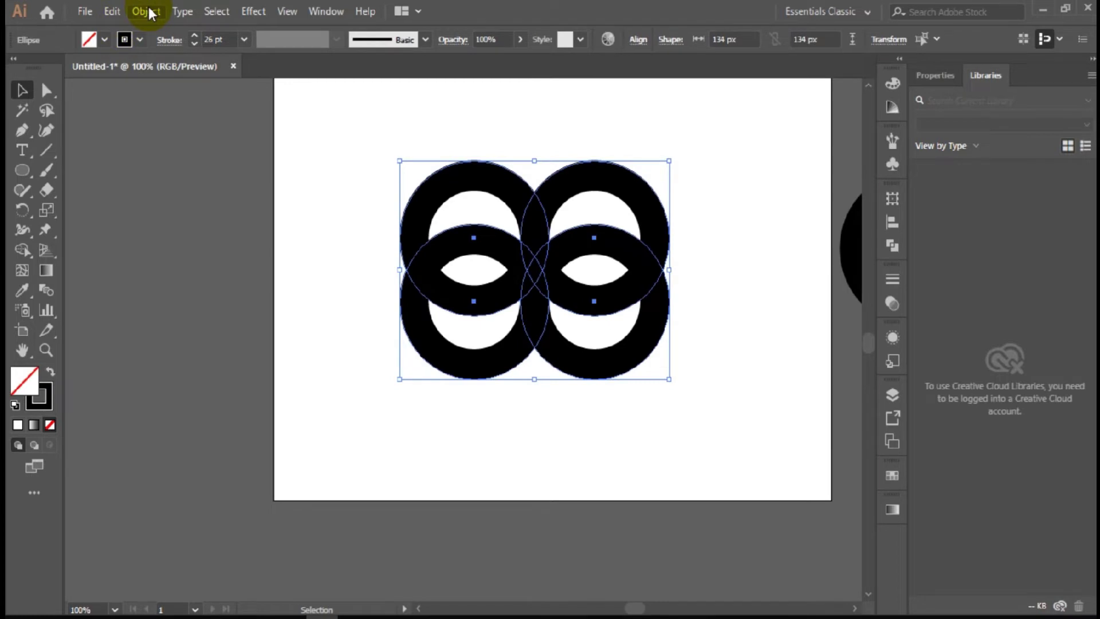
pyautogui.click(146, 12)
pyautogui.click(227, 203)
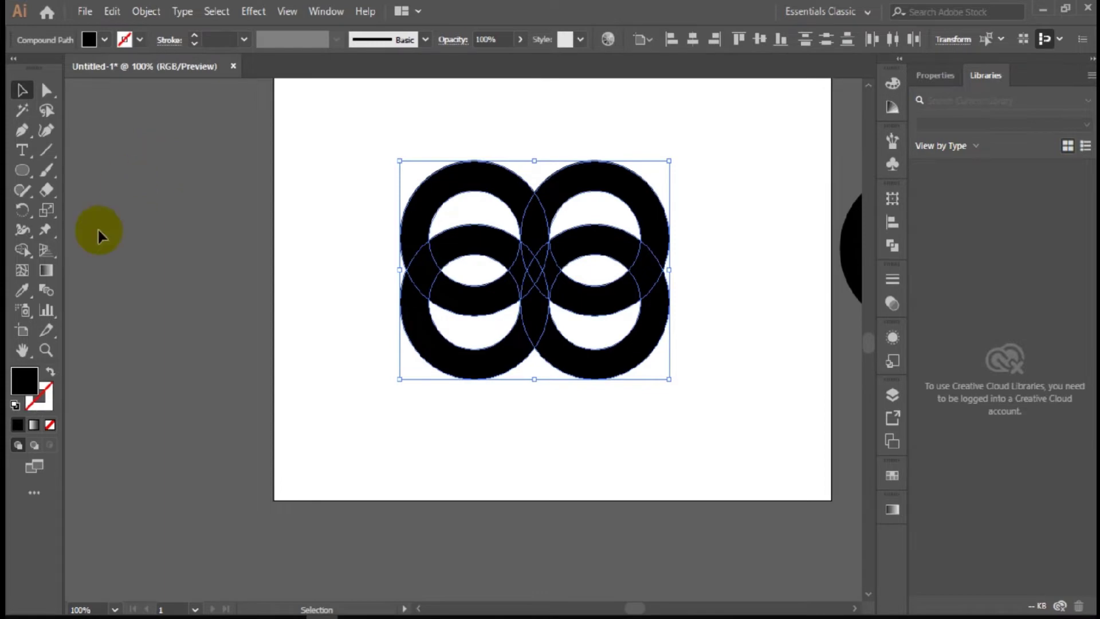
# With Shape Builder, merge the two left rings and Alt-click away the band inside the lower-left ring
pyautogui.click(23, 250)
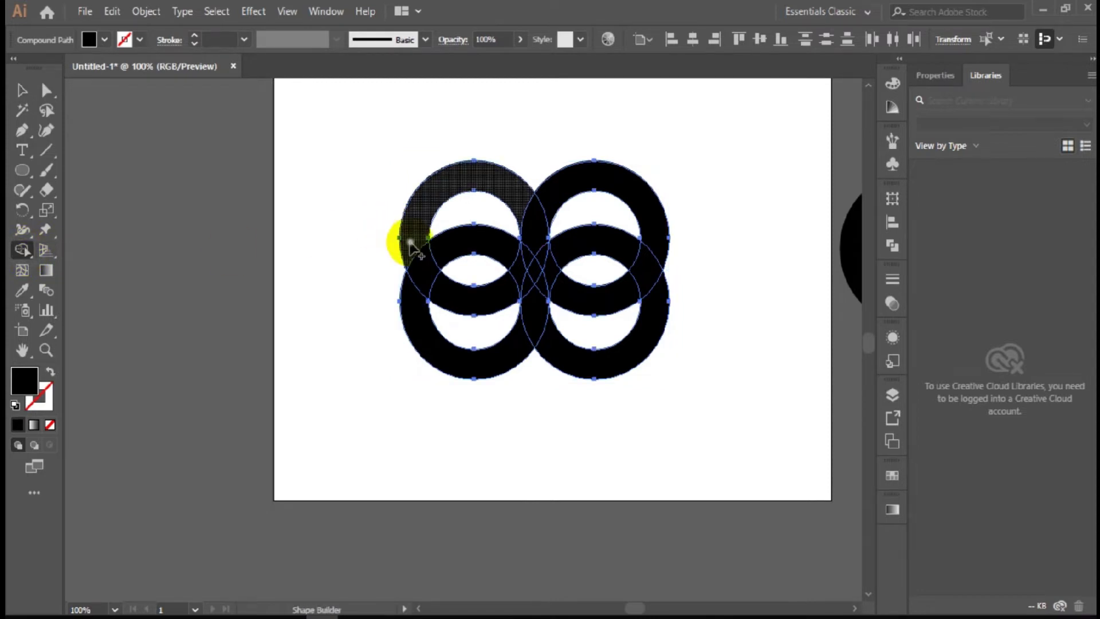
pyautogui.moveTo(422, 215)
pyautogui.mouseDown()
pyautogui.moveTo(514, 194)
pyautogui.moveTo(541, 278)
pyautogui.moveTo(533, 315)
pyautogui.moveTo(456, 371)
pyautogui.moveTo(410, 286)
pyautogui.mouseUp()
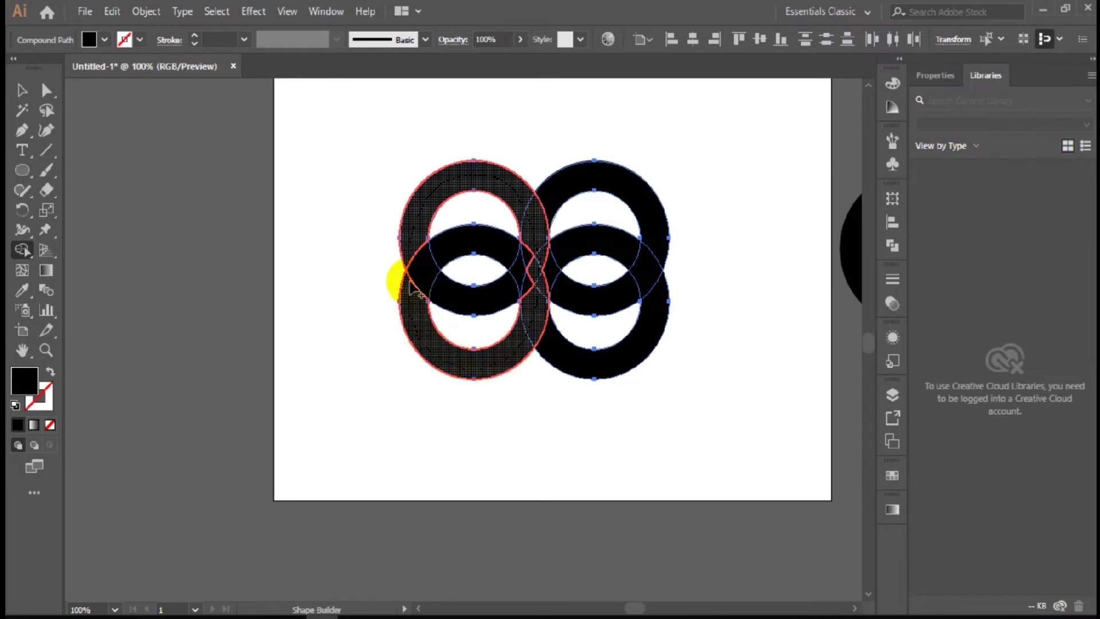
pyautogui.moveTo(410, 287)
pyautogui.mouseDown()
pyautogui.moveTo(490, 256)
pyautogui.moveTo(528, 279)
pyautogui.mouseUp()
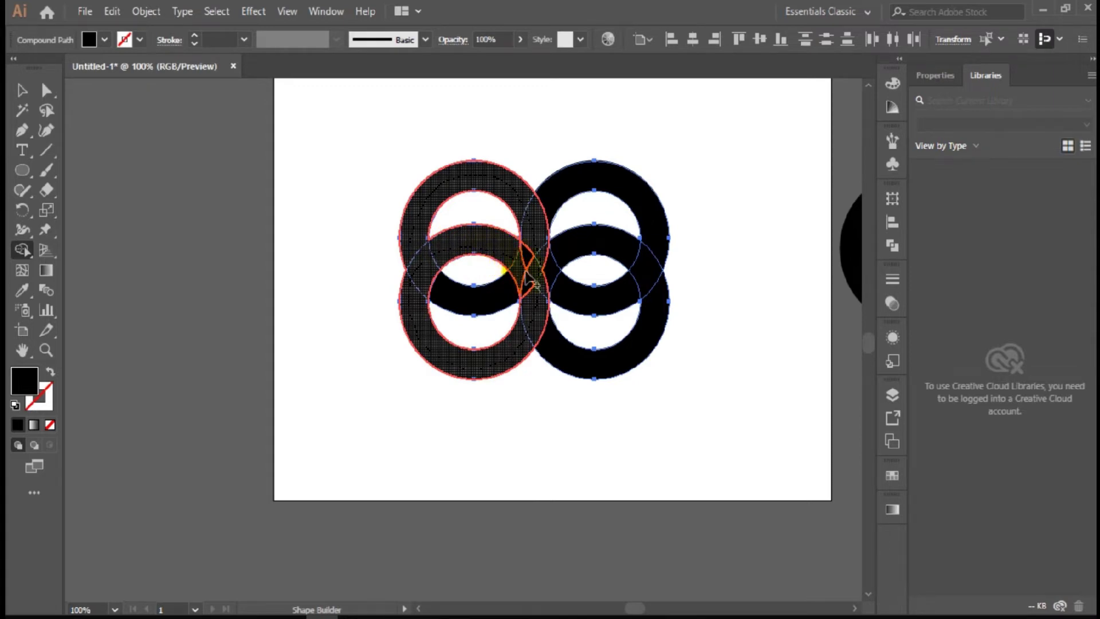
pyautogui.moveTo(529, 274); pyautogui.dragTo(528, 283)
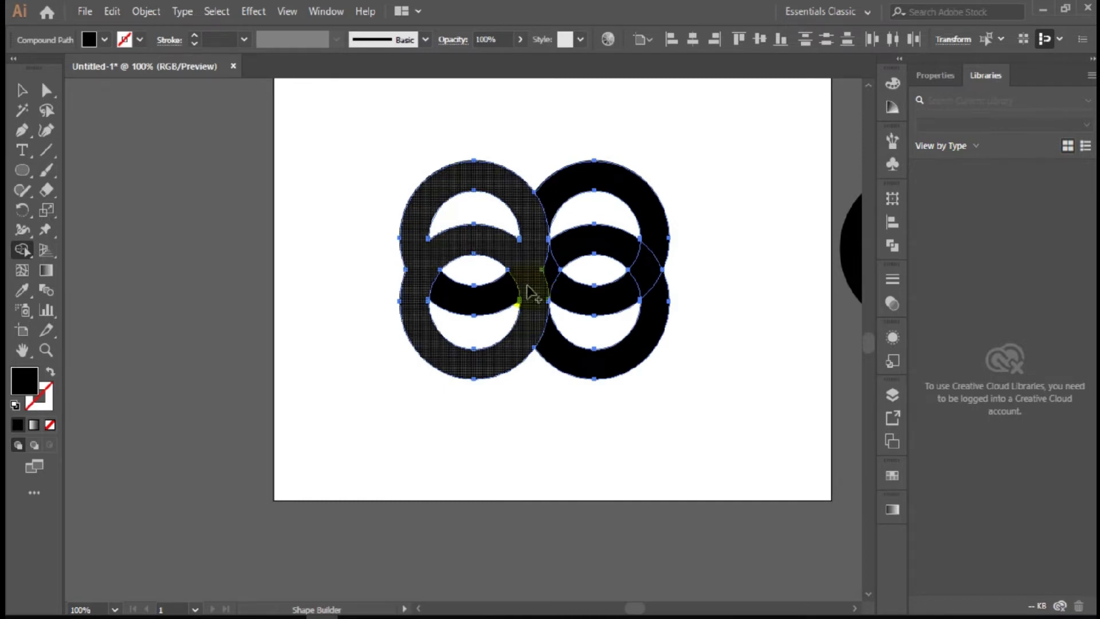
pyautogui.keyDown('alt'); pyautogui.click(467, 290); pyautogui.keyUp('alt')
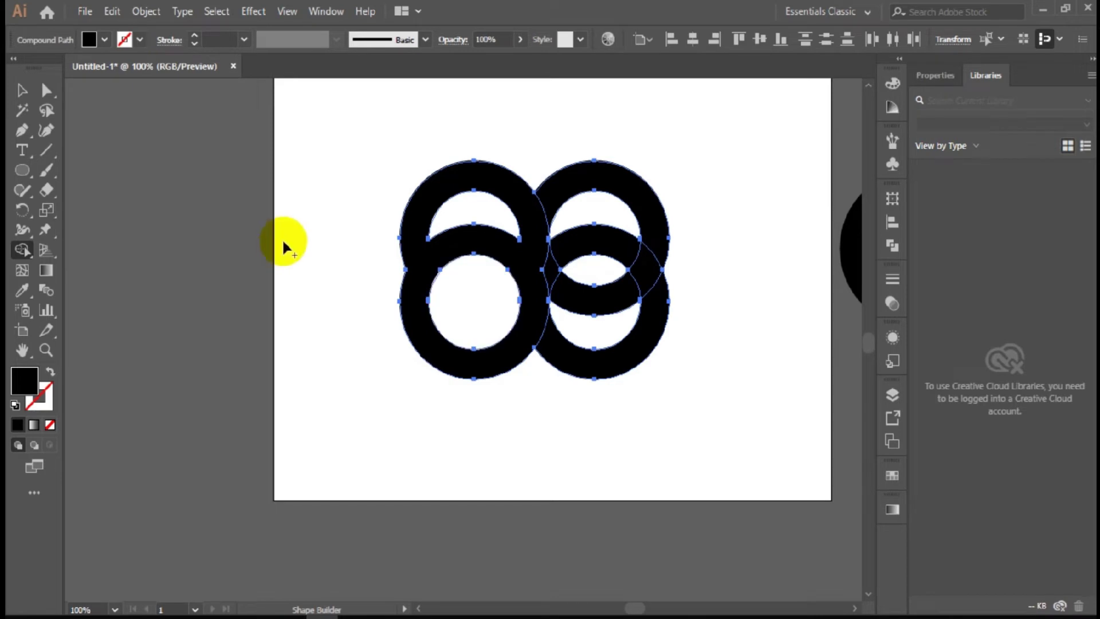
# Shape Builder-drag the right rings into the merged shape and remove the band inside the upper-right ring
pyautogui.moveTo(413, 182)
pyautogui.mouseDown()
pyautogui.moveTo(544, 270)
pyautogui.moveTo(653, 210)
pyautogui.mouseUp()
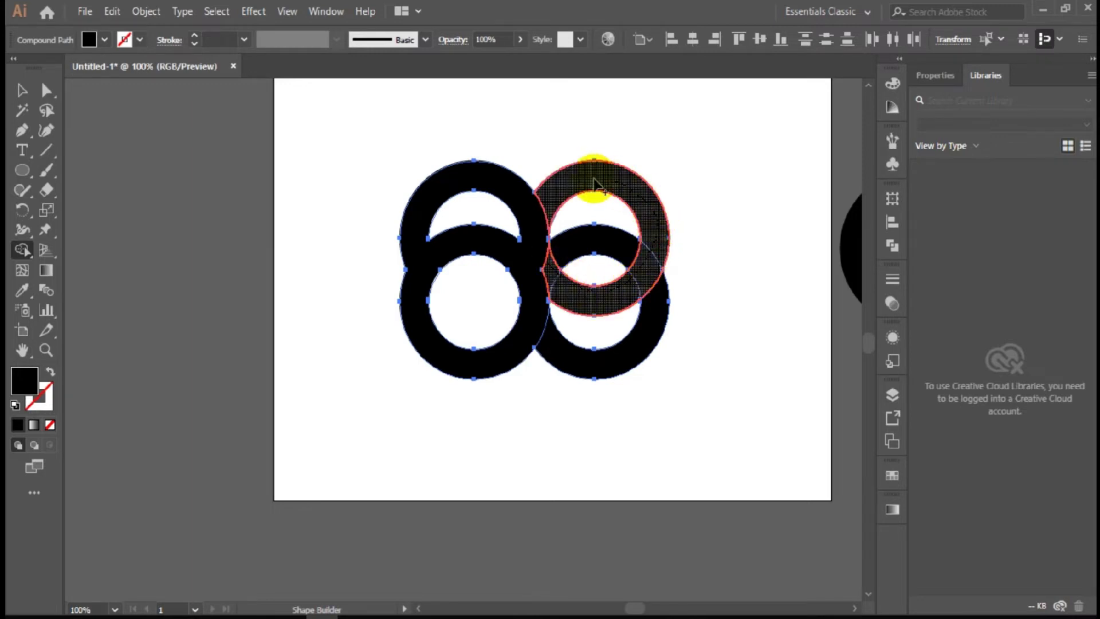
pyautogui.moveTo(652, 210)
pyautogui.mouseDown()
pyautogui.moveTo(541, 218)
pyautogui.moveTo(561, 194)
pyautogui.mouseUp()
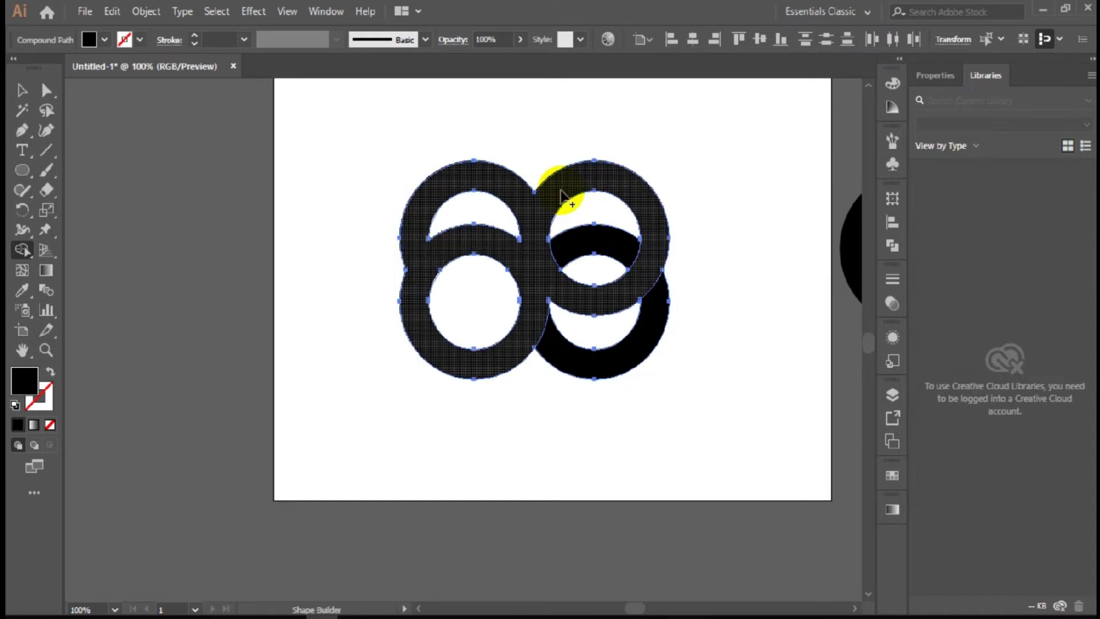
pyautogui.moveTo(562, 195); pyautogui.dragTo(556, 344)
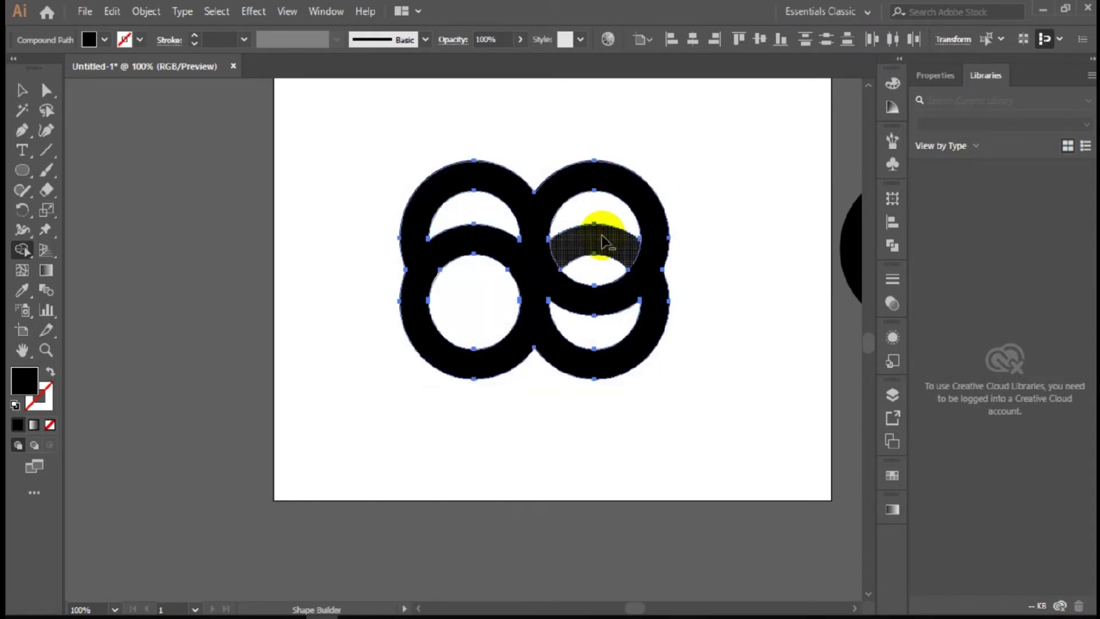
pyautogui.keyDown('alt'); pyautogui.click(602, 234); pyautogui.keyUp('alt')
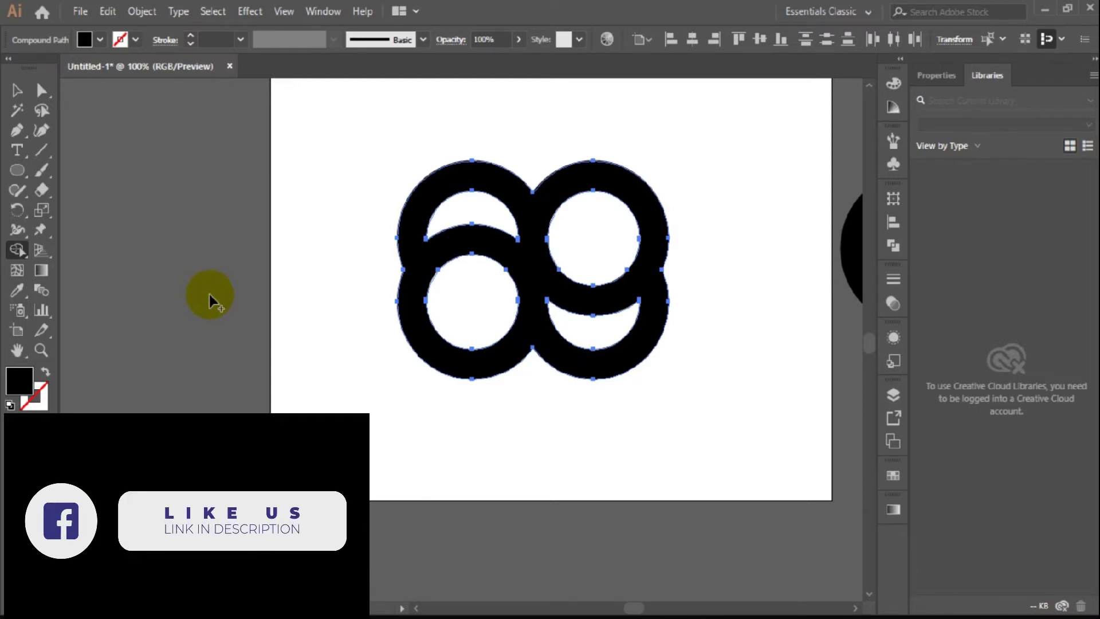
pyautogui.scroll(-1, 356, 303)
pyautogui.scroll(-1, 378, 310)
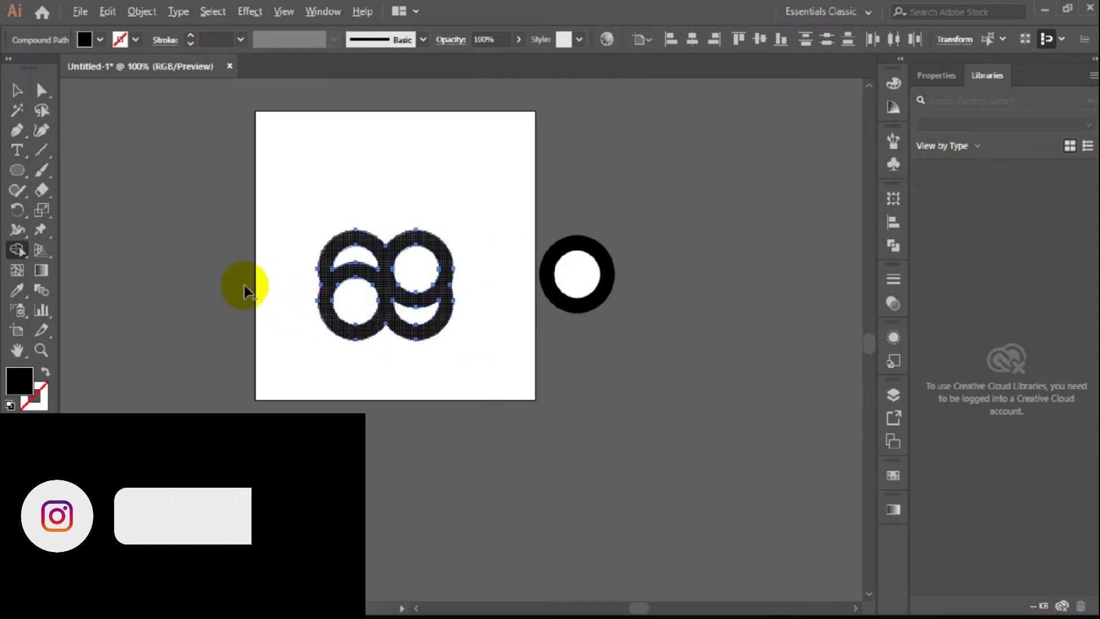
pyautogui.scroll(2, 245, 285)
pyautogui.scroll(2, 243, 283)
pyautogui.scroll(1, 243, 281)
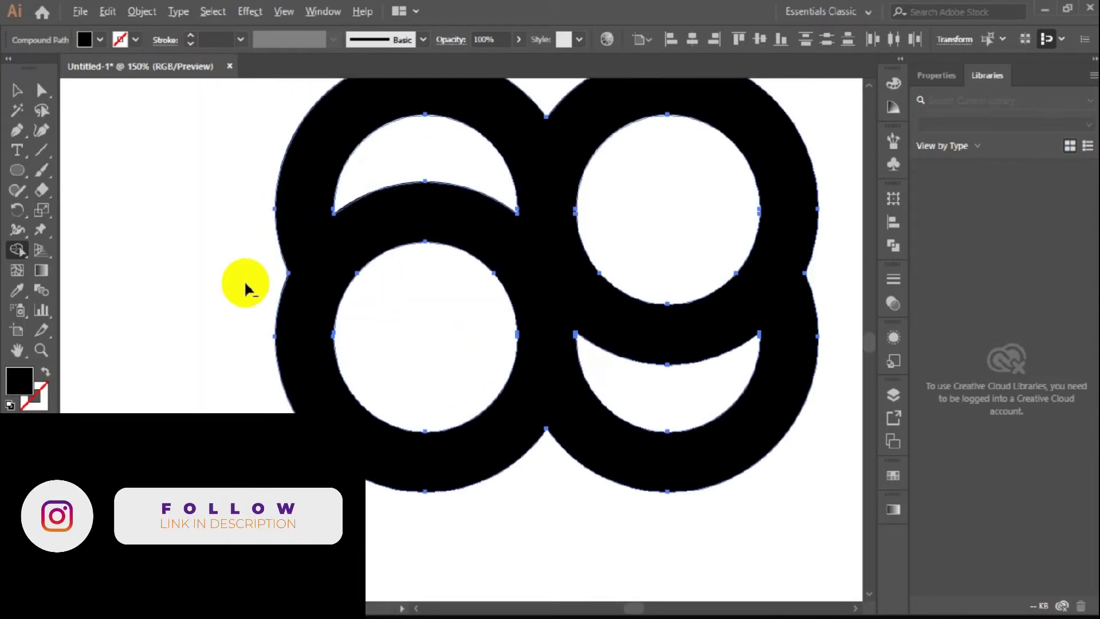
pyautogui.scroll(-2, 244, 280)
pyautogui.scroll(1, 190, 240)
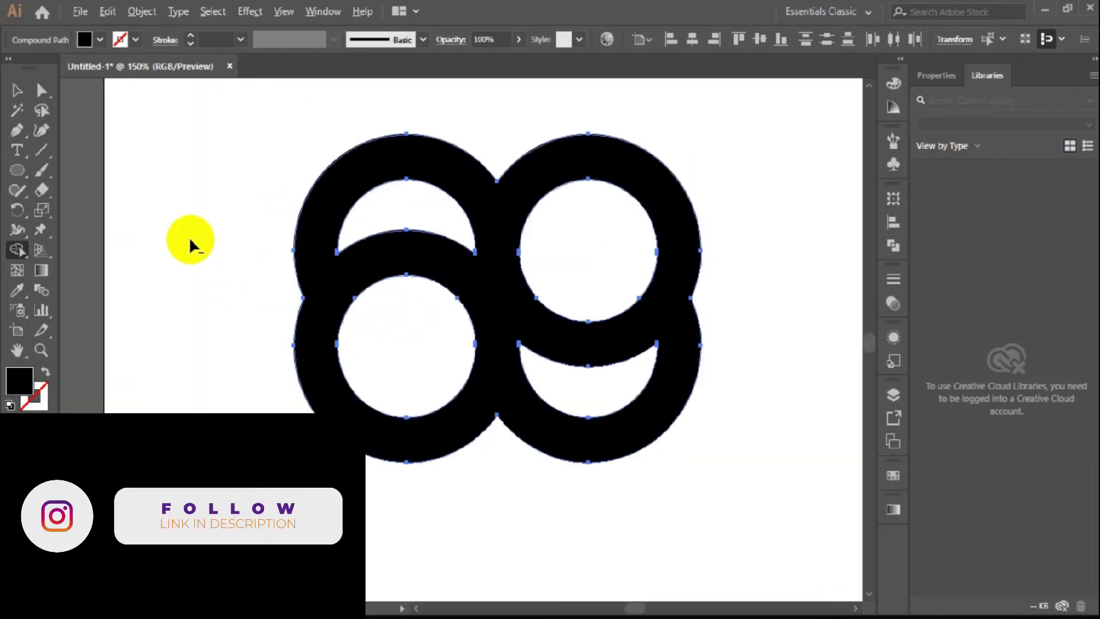
pyautogui.scroll(-1, 189, 241)
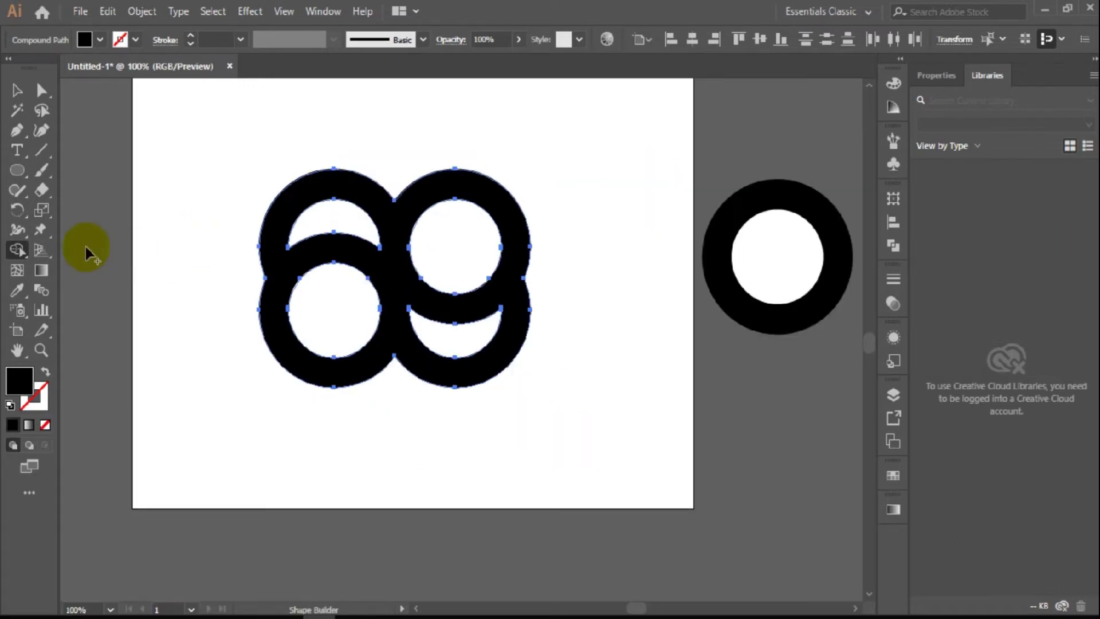
pyautogui.scroll(2, 88, 240)
pyautogui.scroll(1, 102, 256)
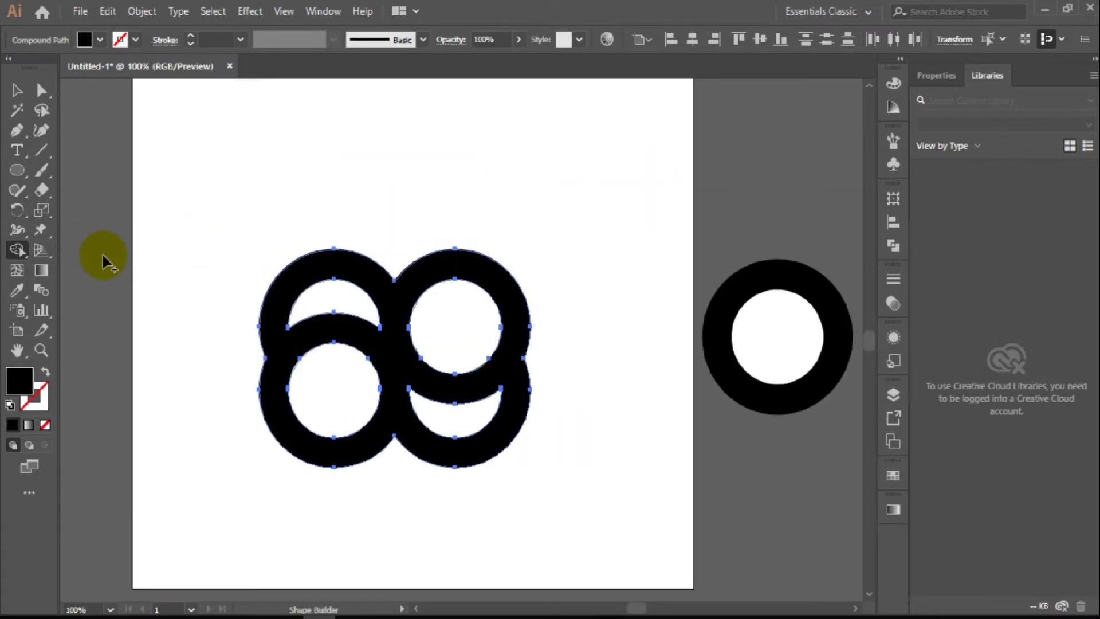
pyautogui.scroll(1, 102, 256)
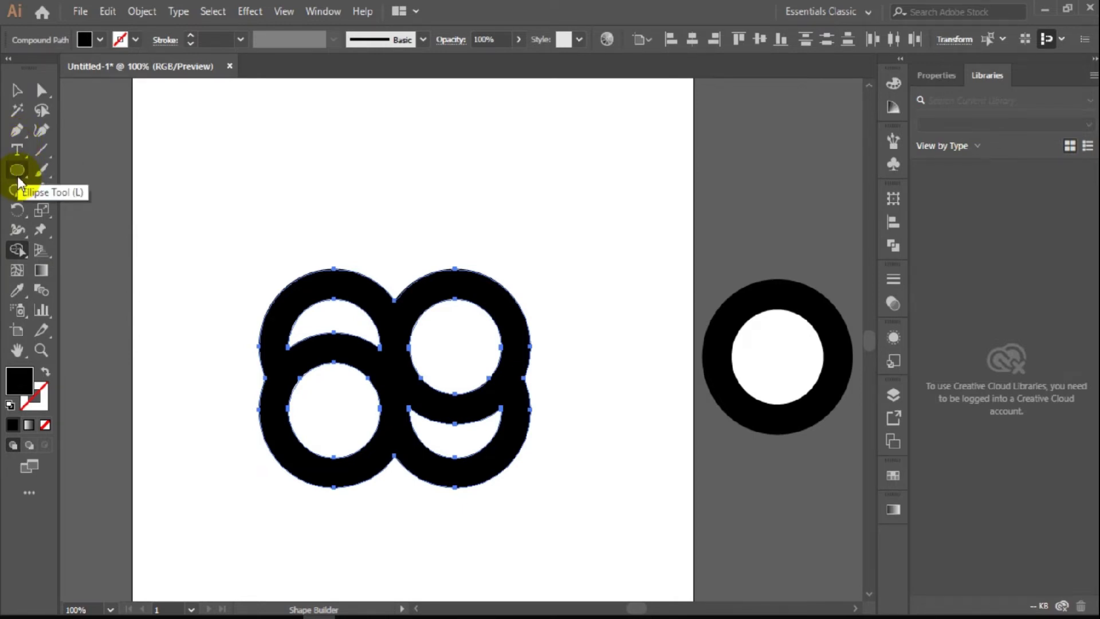
# Delete the left-edge anchor where the left rings meet with the Pen tool, undoing a stray point
pyautogui.click(17, 130)
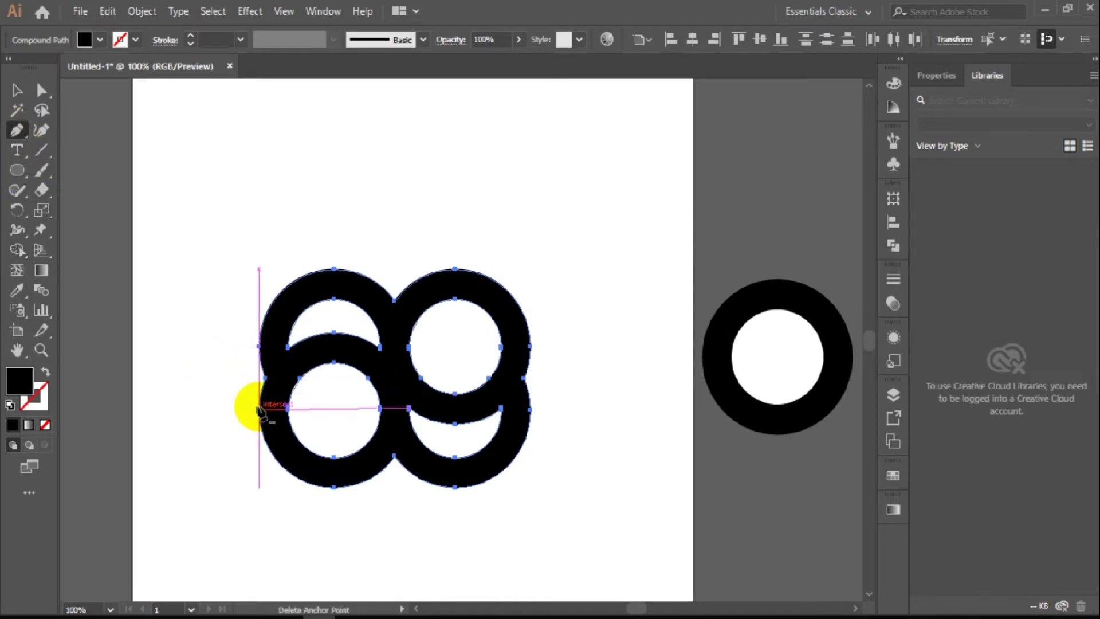
pyautogui.click(259, 408)
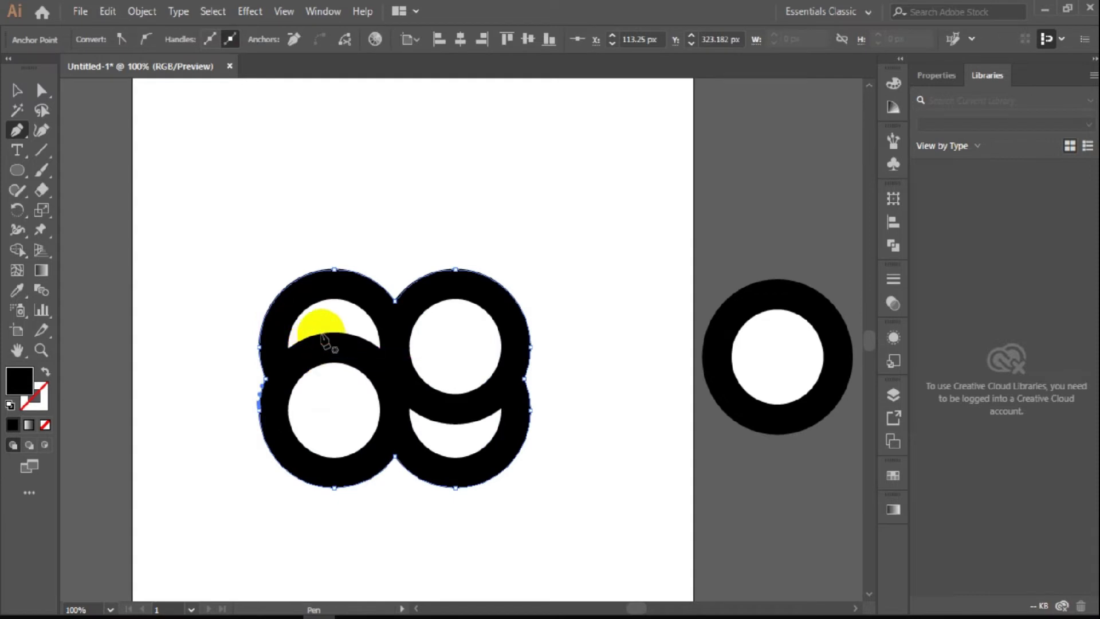
pyautogui.moveTo(325, 324); pyautogui.dragTo(345, 325)
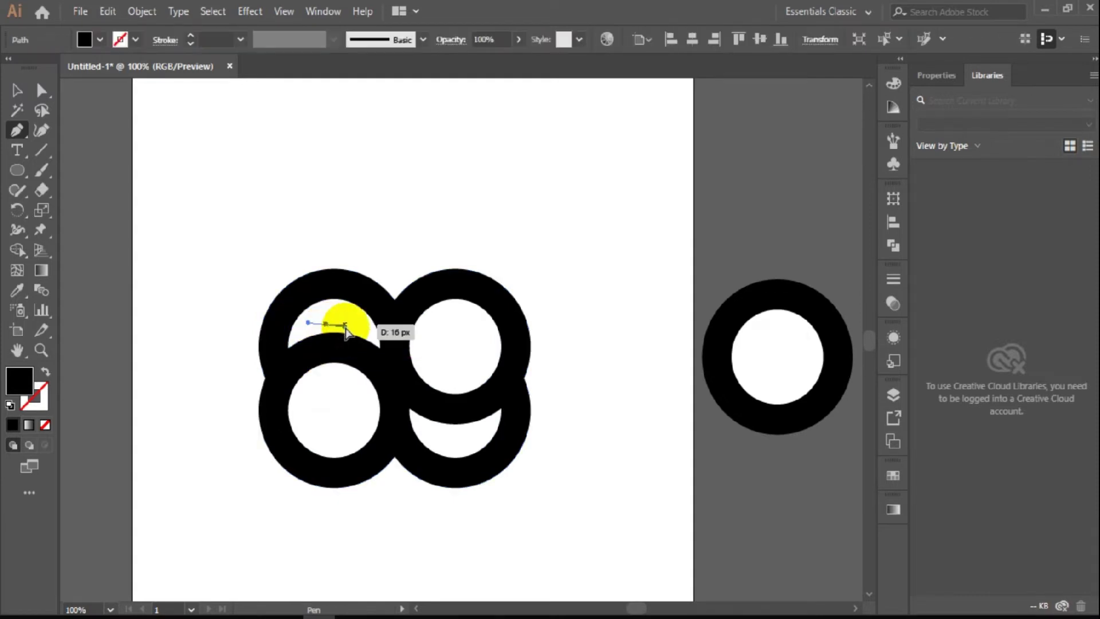
pyautogui.hotkey('ctrl', 'z')
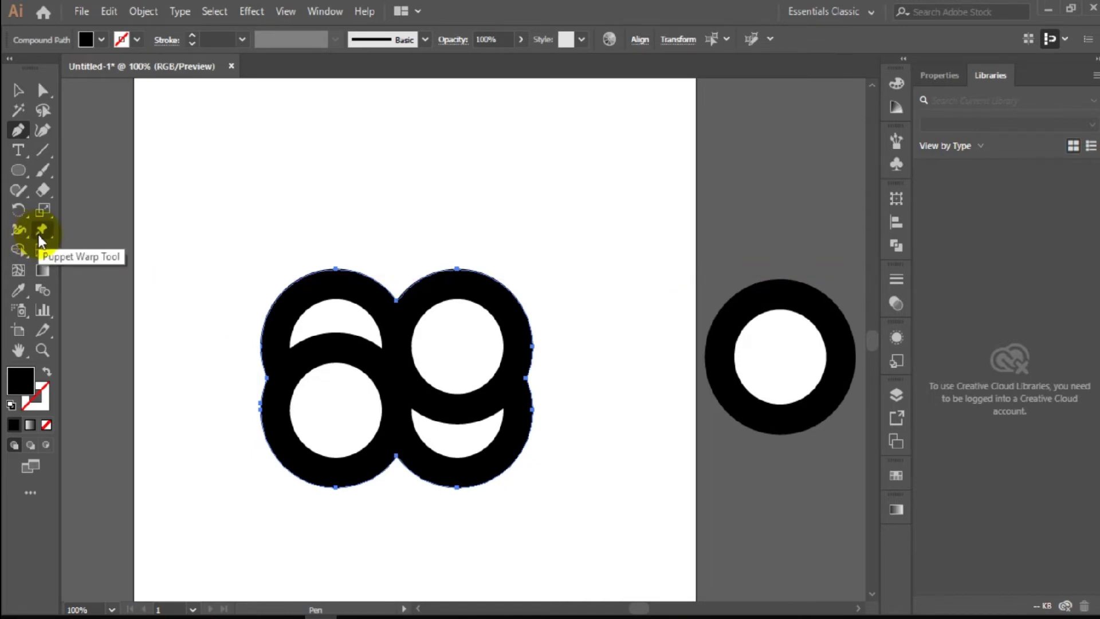
pyautogui.click(21, 132)
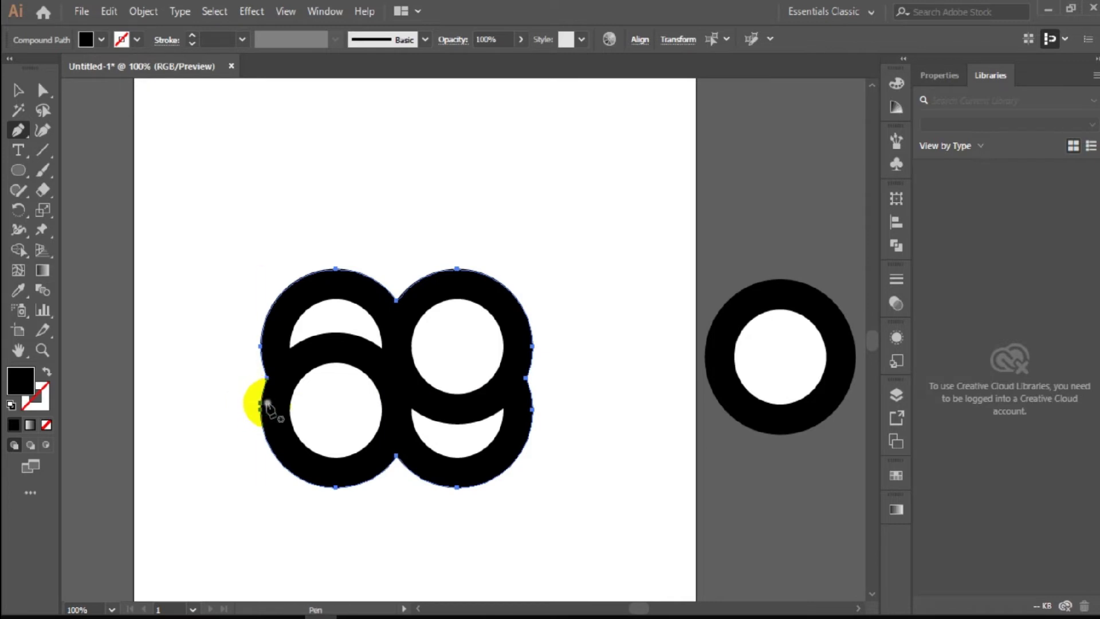
# Pen-draw a closed crescent path across the overlap of the two left rings
pyautogui.click(267, 401)
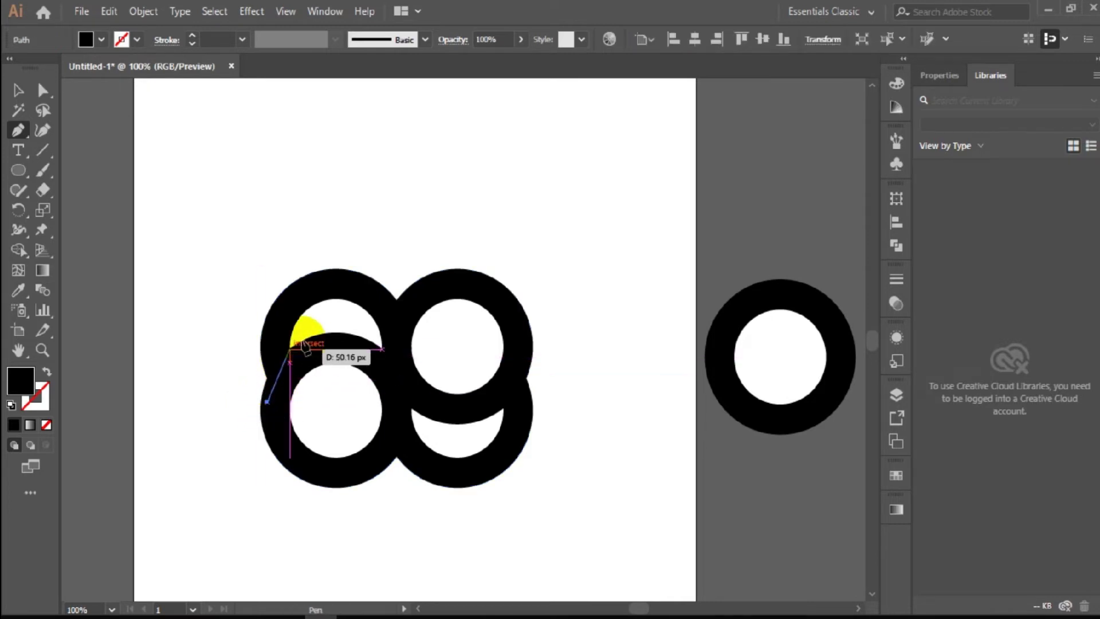
pyautogui.moveTo(303, 332); pyautogui.dragTo(371, 291)
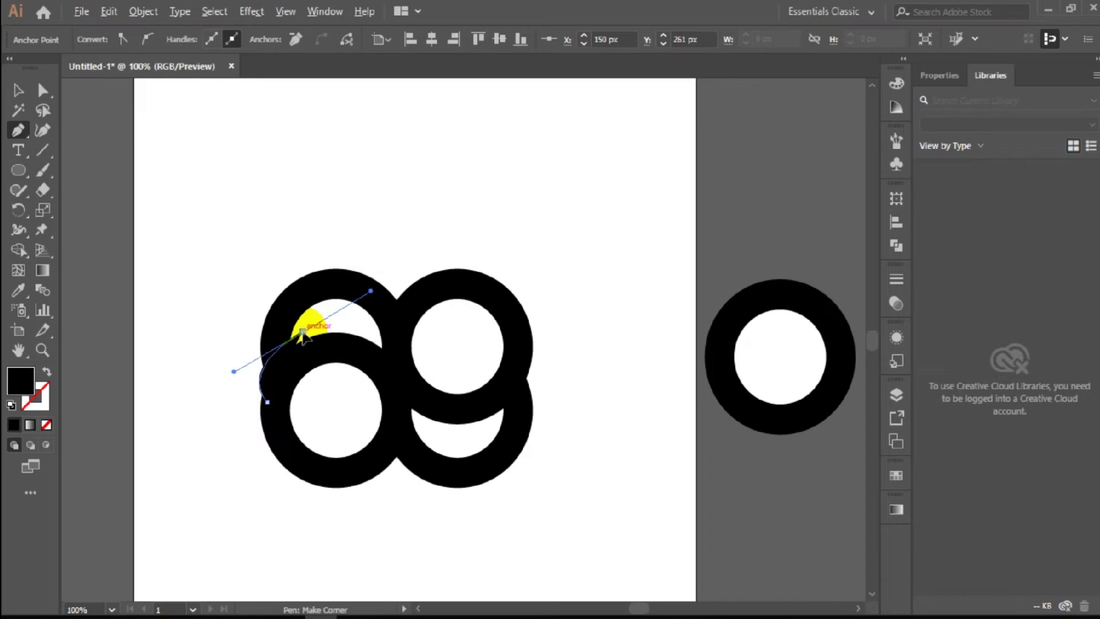
pyautogui.click(303, 332)
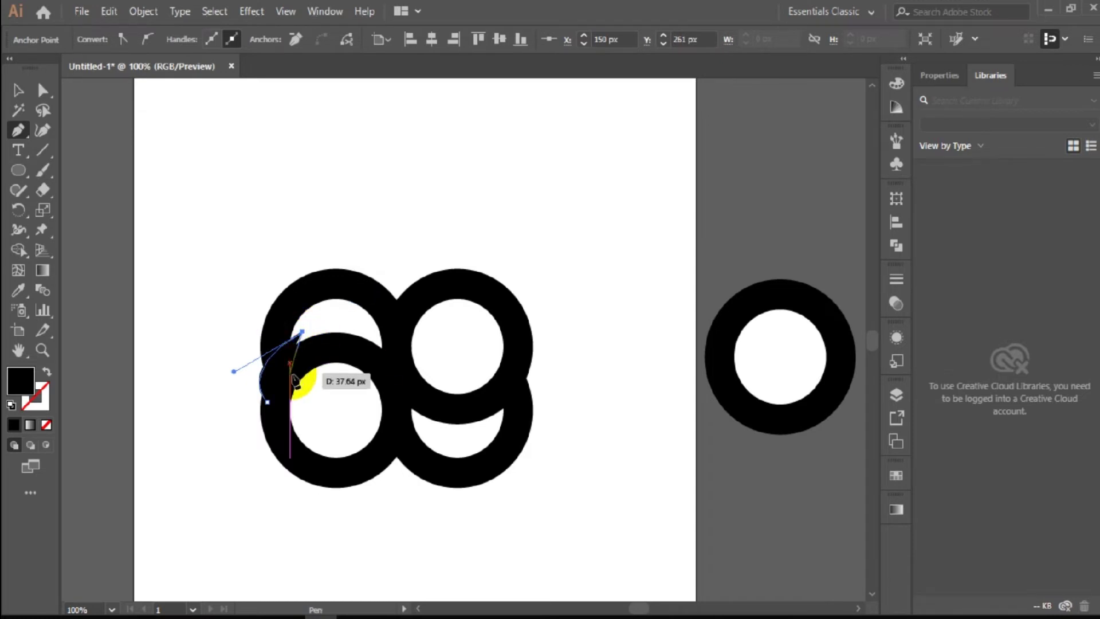
pyautogui.click(308, 346)
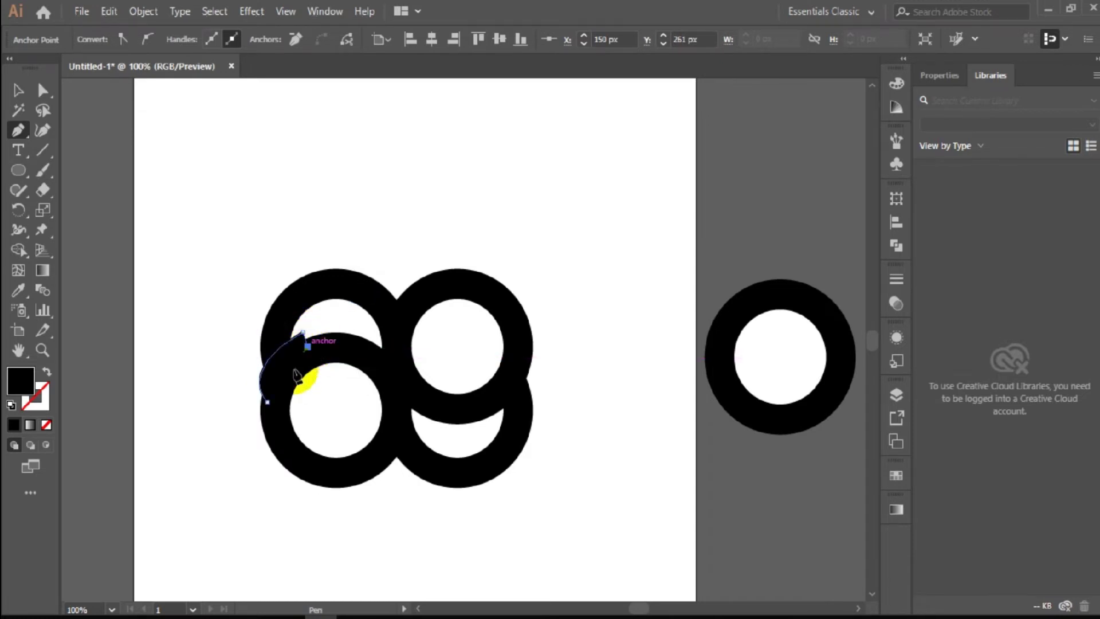
pyautogui.moveTo(267, 402); pyautogui.dragTo(236, 371)
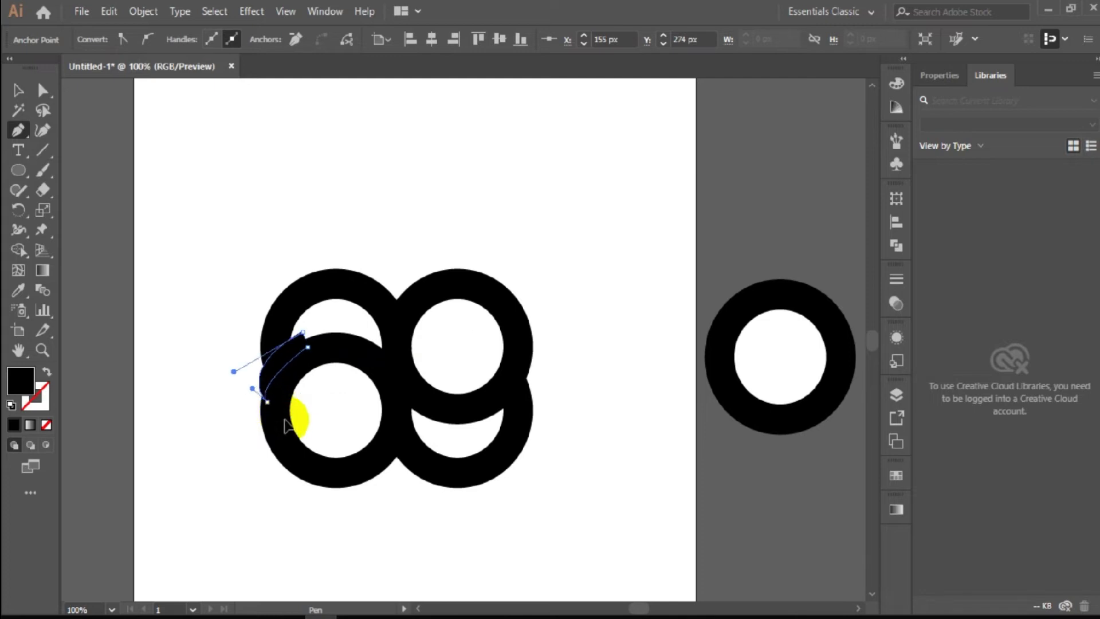
pyautogui.keyDown('ctrl'); pyautogui.click(274, 452); pyautogui.keyUp('ctrl')
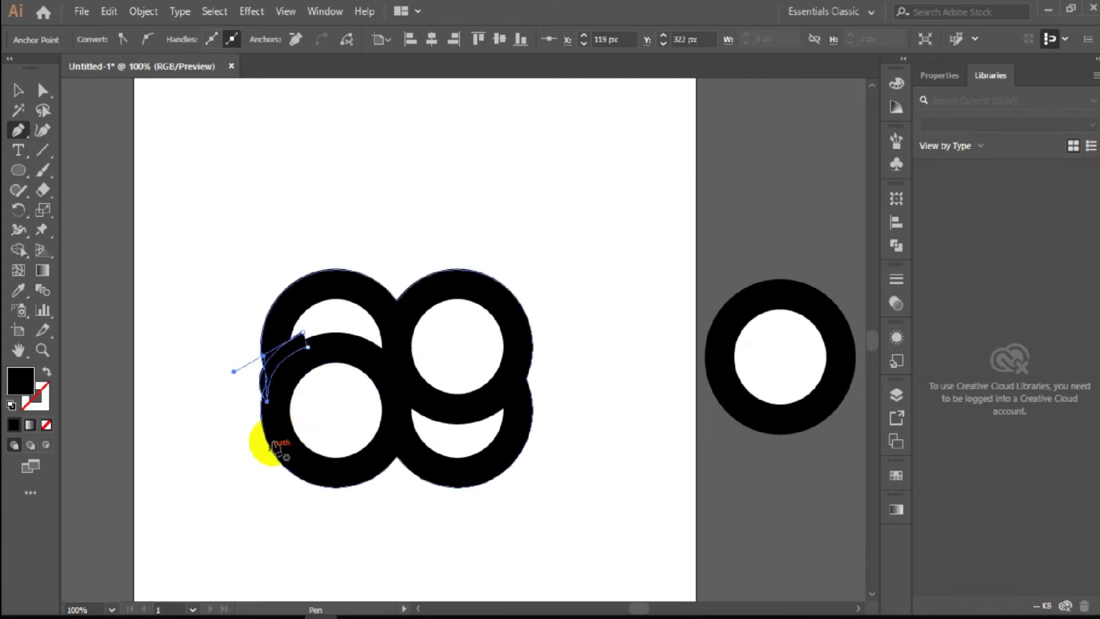
pyautogui.click(18, 90)
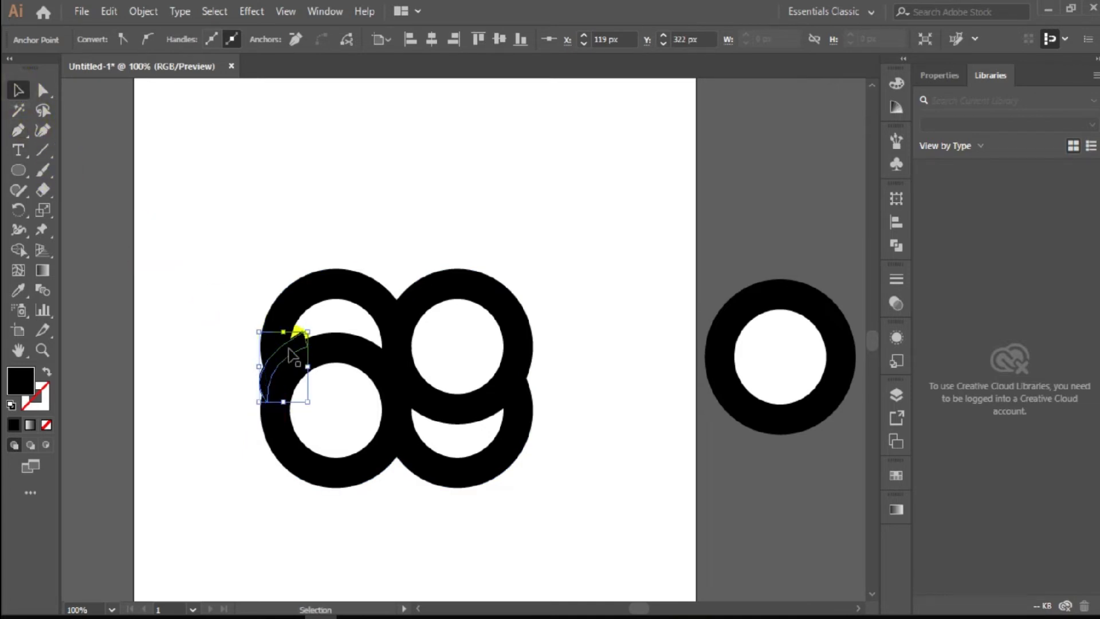
# Alt-drag a crescent copy onto the right rings' overlap and rotate it 180°
pyautogui.moveTo(292, 355); pyautogui.dragTo(459, 397)
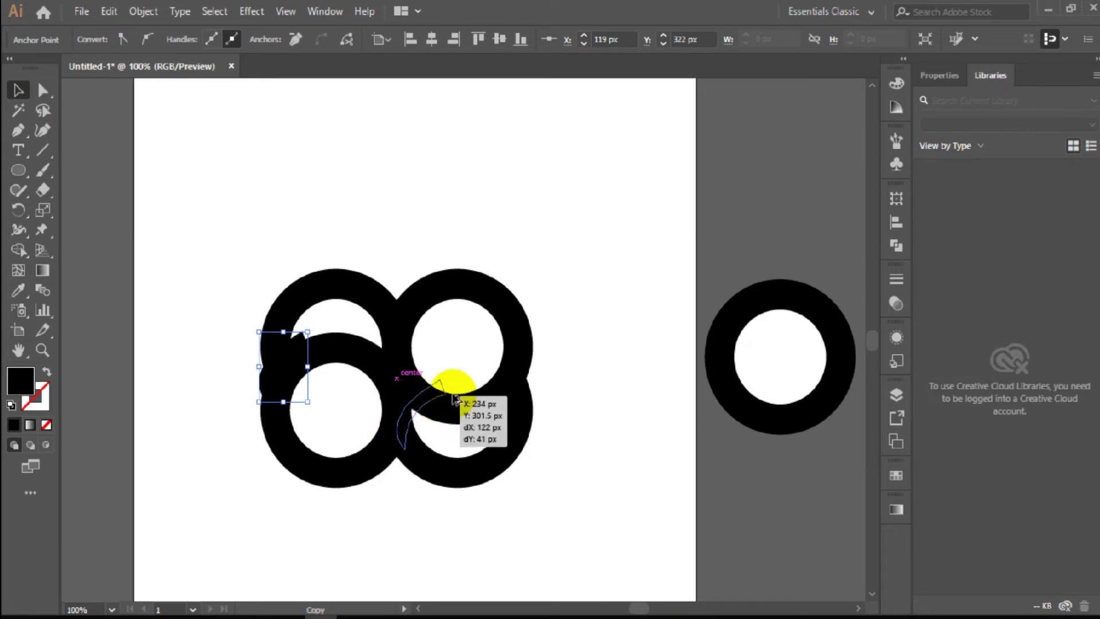
pyautogui.moveTo(459, 396); pyautogui.dragTo(523, 378)
pyautogui.rightClick(523, 375)
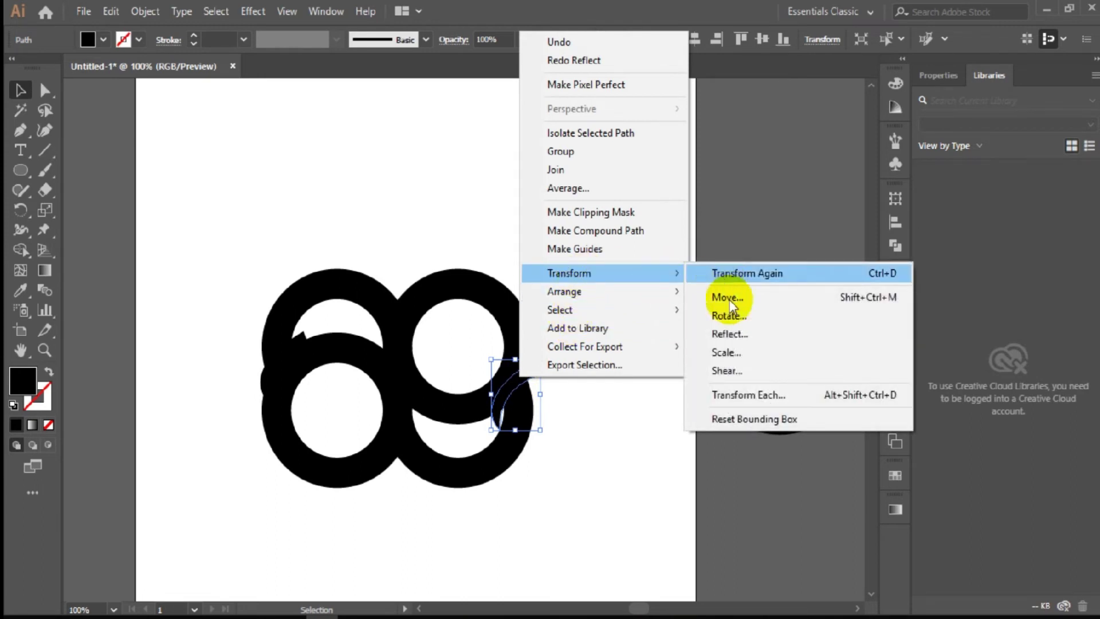
pyautogui.moveTo(569, 272)
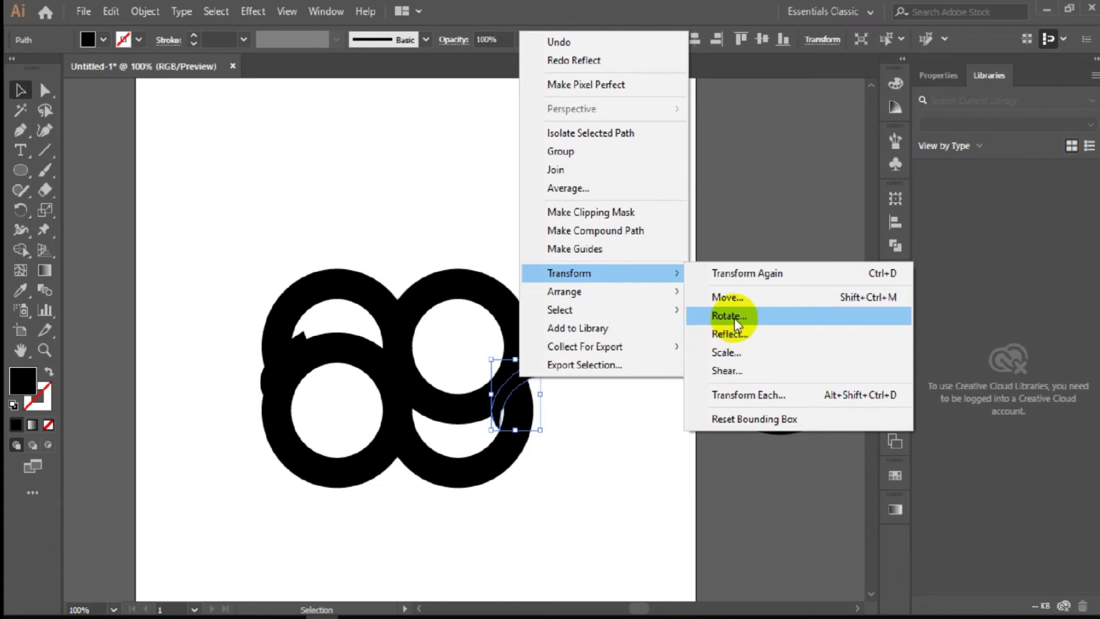
pyautogui.click(735, 319)
pyautogui.moveTo(553, 217); pyautogui.dragTo(728, 216)
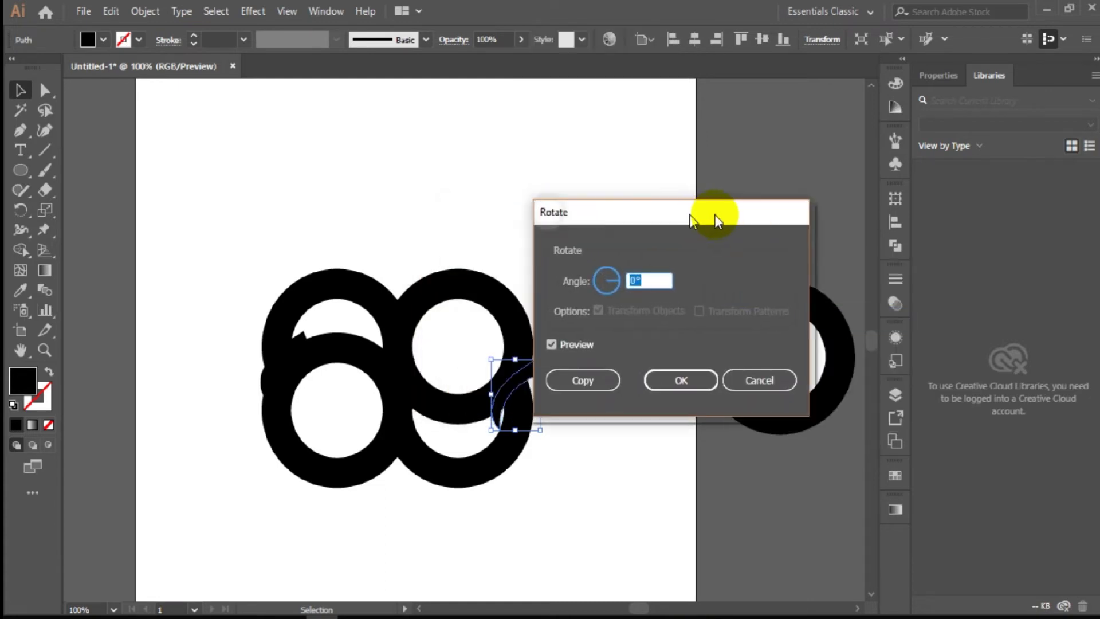
pyautogui.write('180')
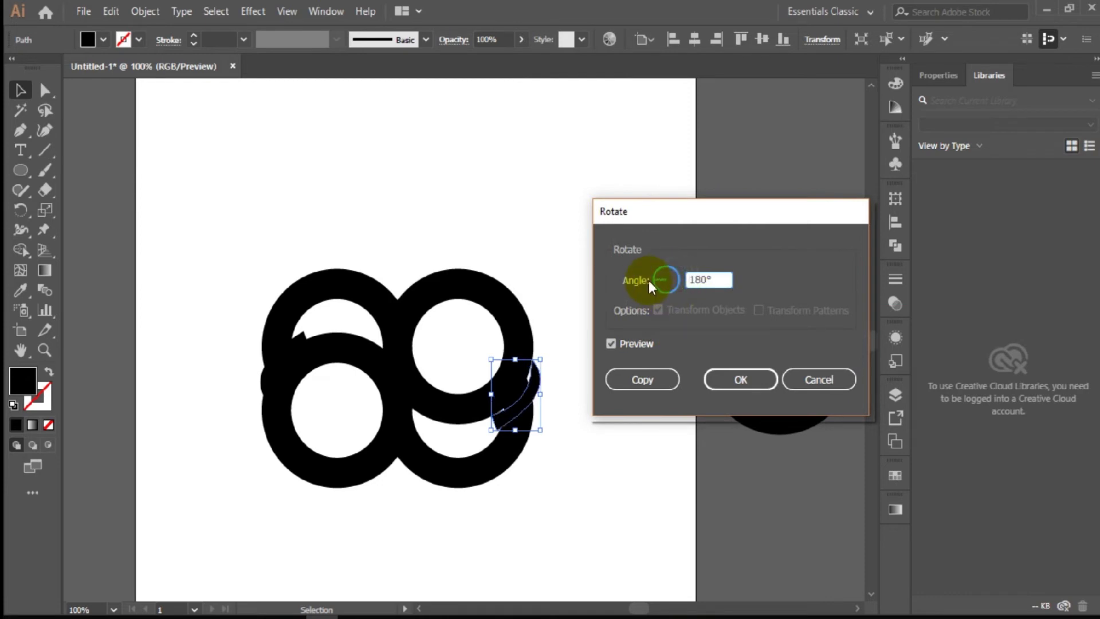
pyautogui.click(724, 383)
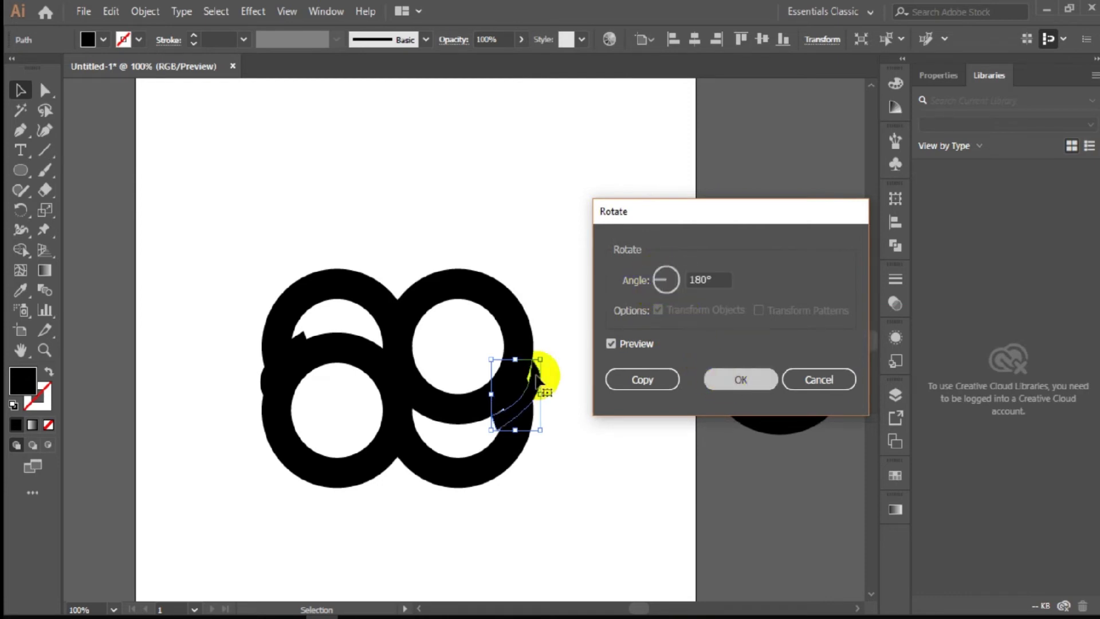
# Nudge the rotated crescent into position, then select all rings and crescents
pyautogui.moveTo(532, 395); pyautogui.dragTo(523, 387)
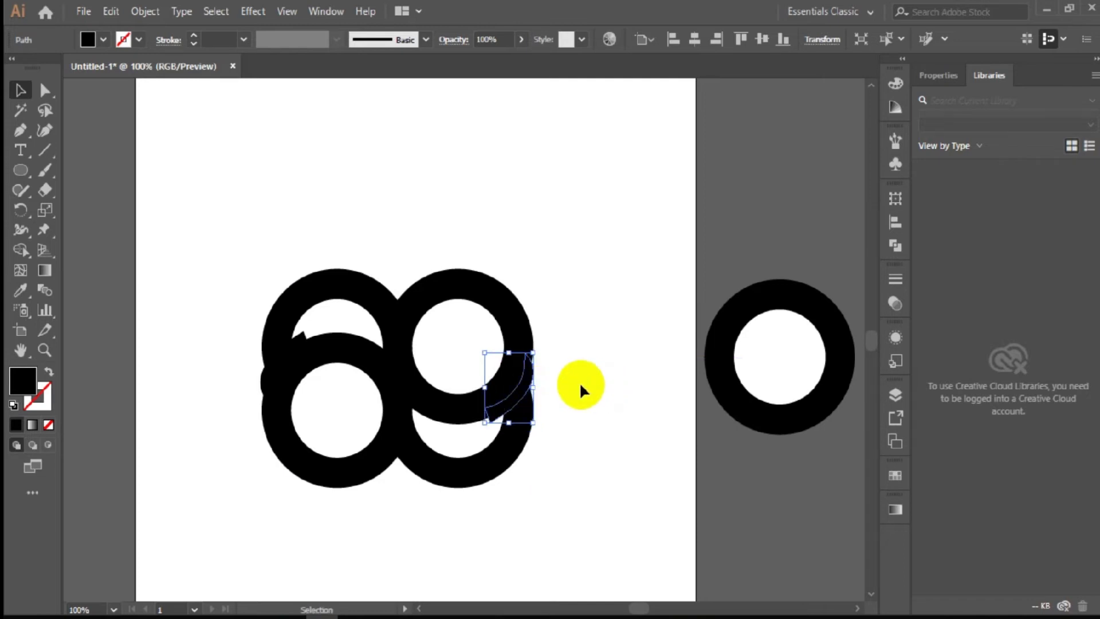
pyautogui.moveTo(507, 395); pyautogui.dragTo(491, 363)
pyautogui.click(476, 363)
pyautogui.moveTo(554, 414); pyautogui.dragTo(555, 414)
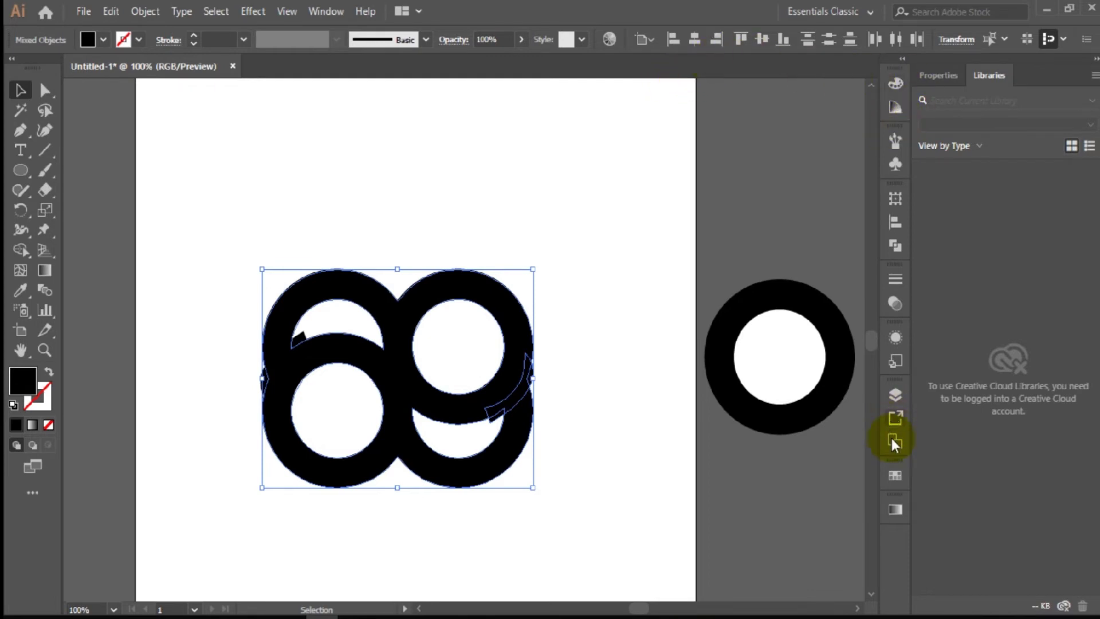
# Open Pathfinder and try Minus Front on the left crescent, undoing the wrong subtraction
pyautogui.click(897, 394)
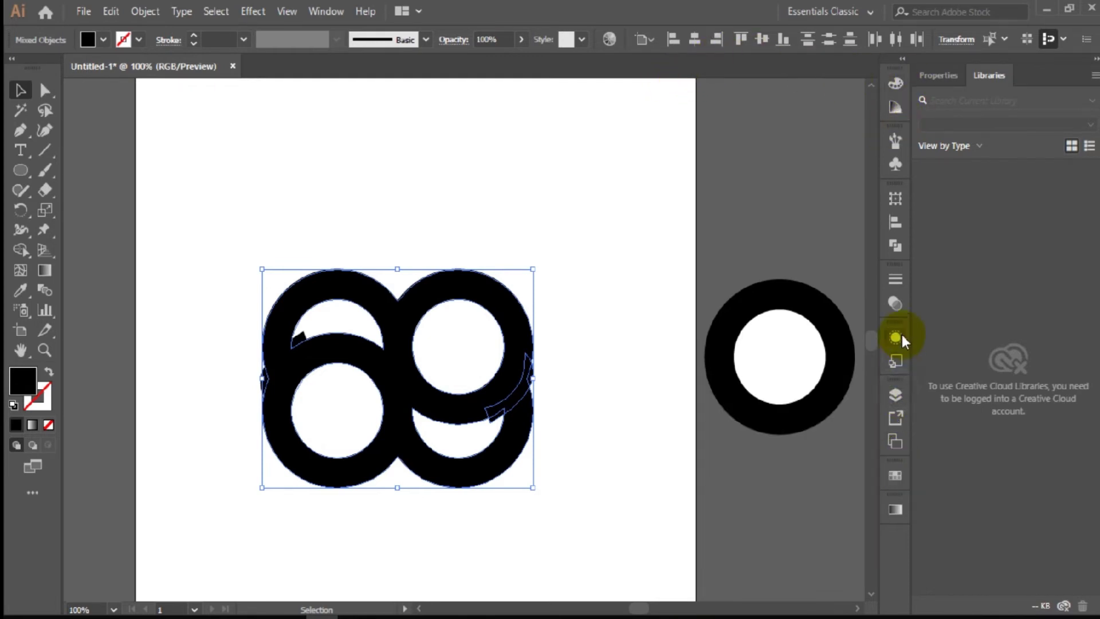
pyautogui.click(895, 245)
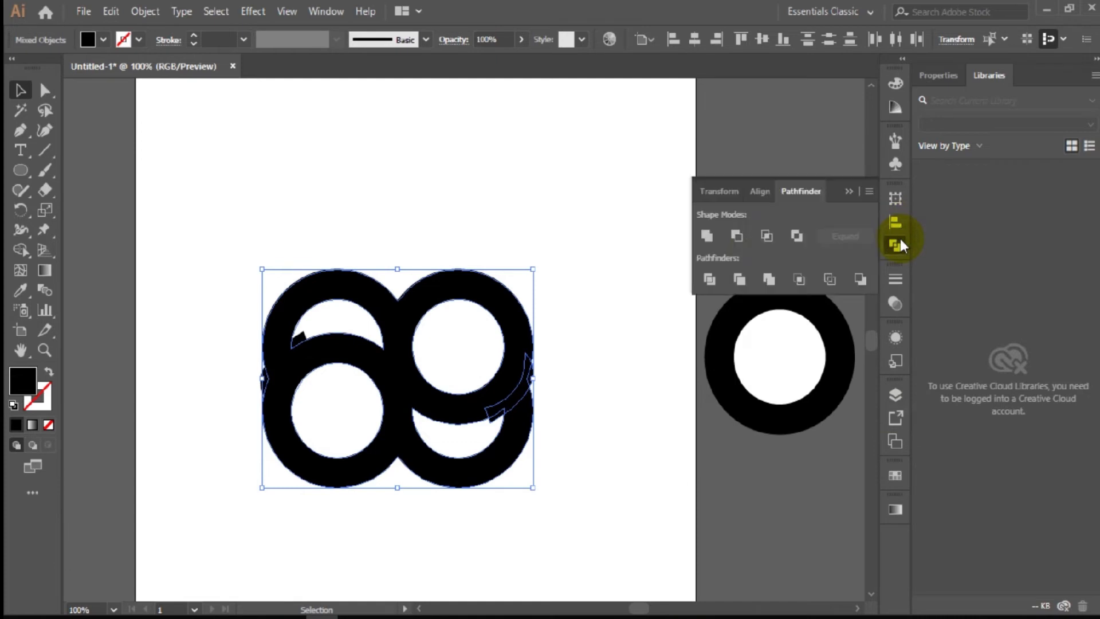
pyautogui.click(737, 235)
pyautogui.moveTo(246, 299); pyautogui.dragTo(298, 381)
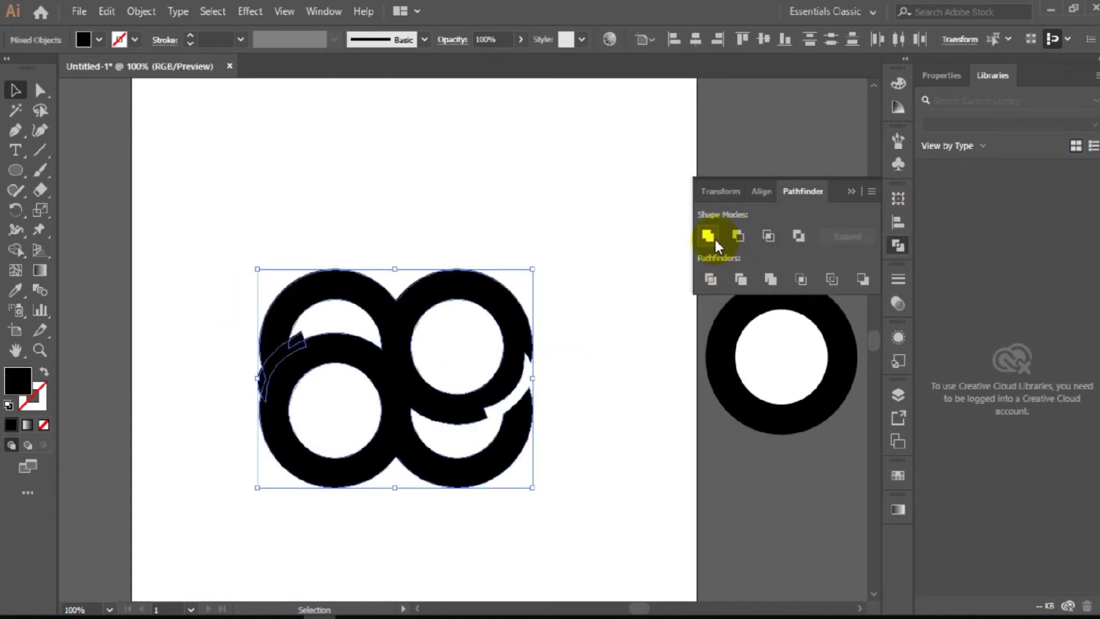
pyautogui.click(739, 236)
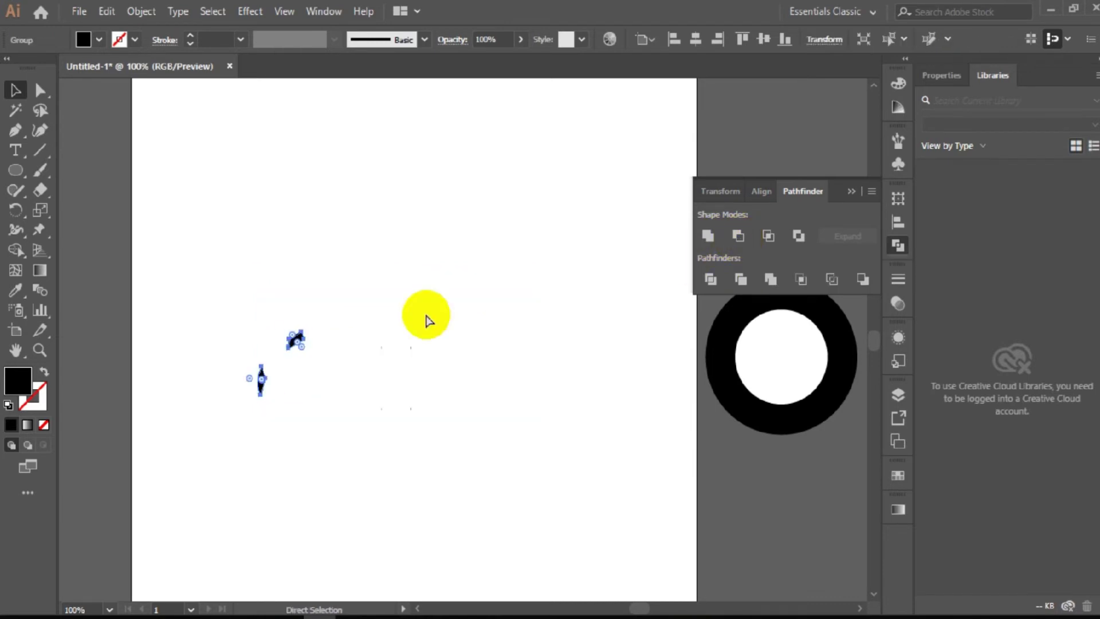
pyautogui.hotkey('ctrl', 'z')
pyautogui.rightClick(498, 239)
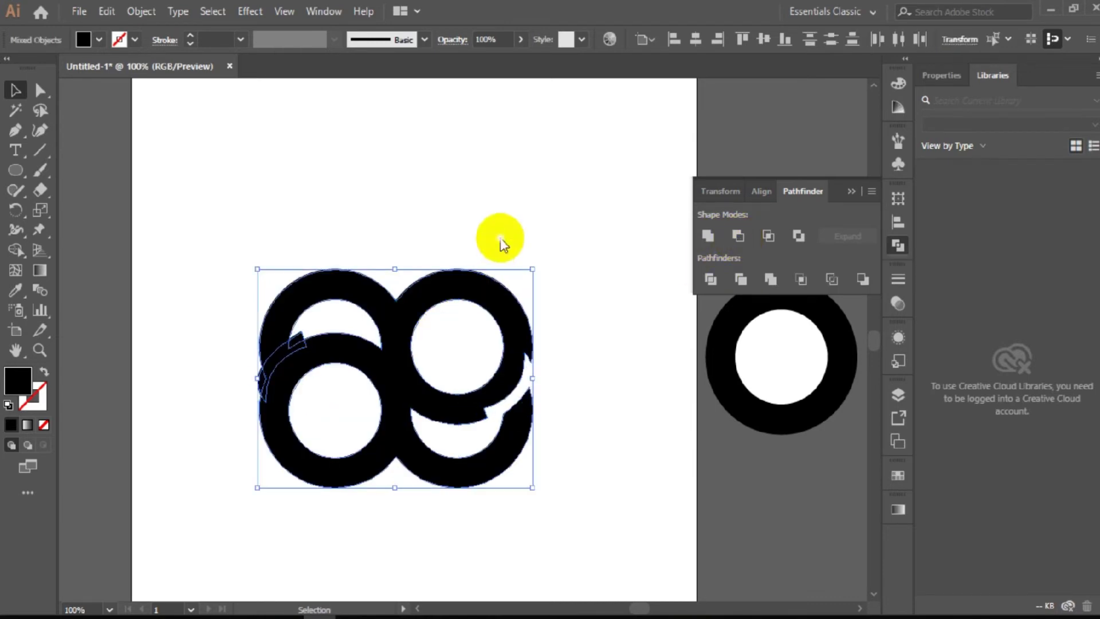
pyautogui.click(280, 353)
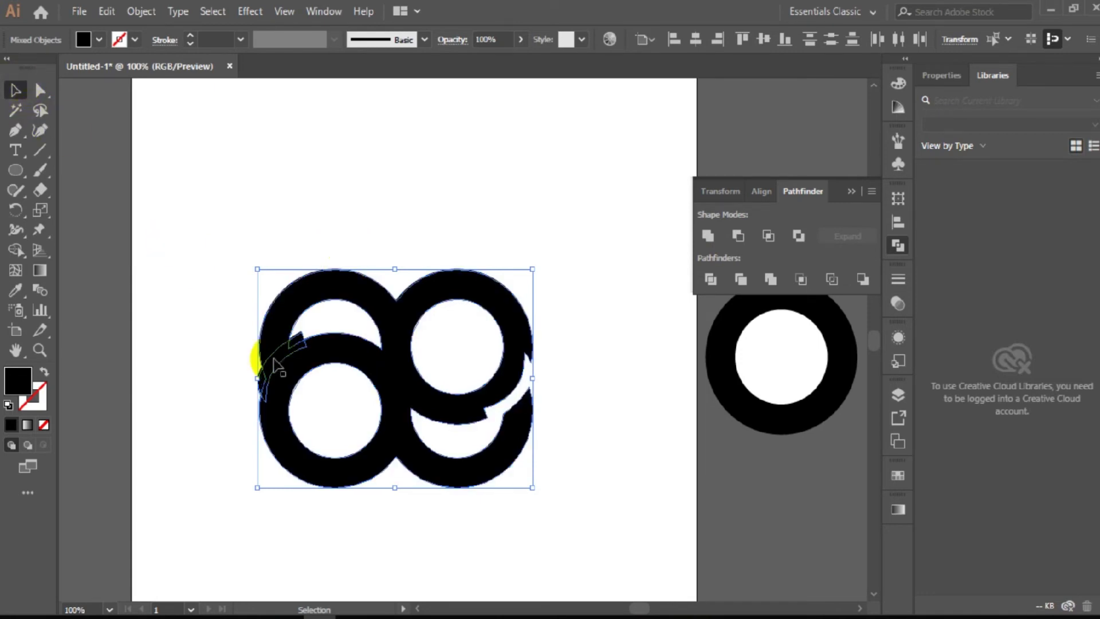
pyautogui.click(246, 367)
# Cut the left crescent out of the rings with Minus Front, then move the logo upward
pyautogui.click(299, 344)
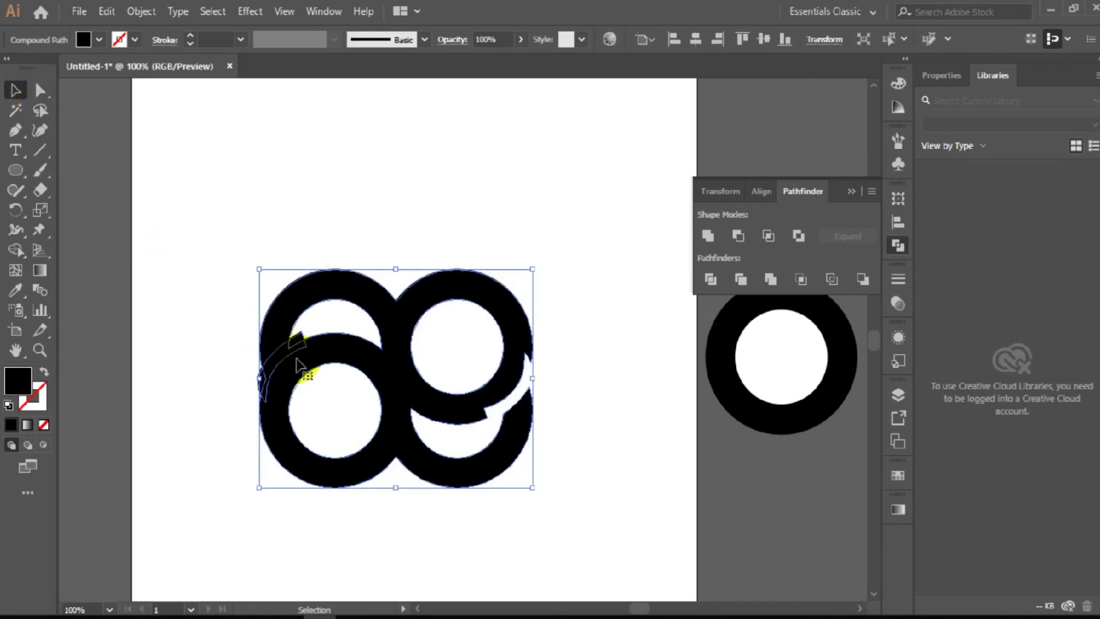
pyautogui.press('ctrl')
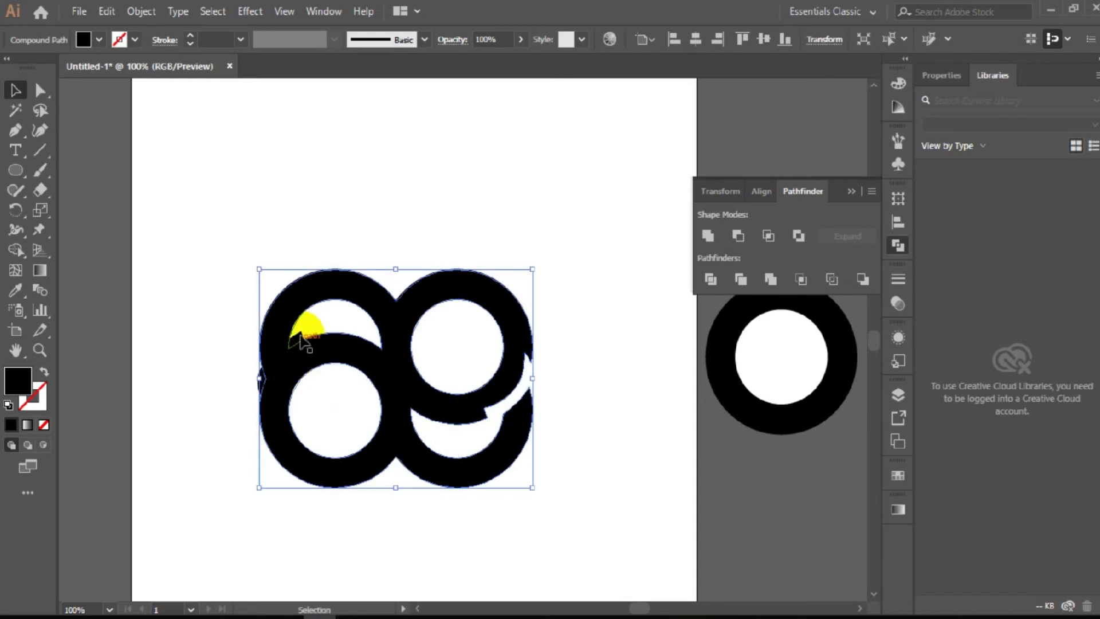
pyautogui.keyDown('ctrl'); pyautogui.click(300, 335); pyautogui.keyUp('ctrl')
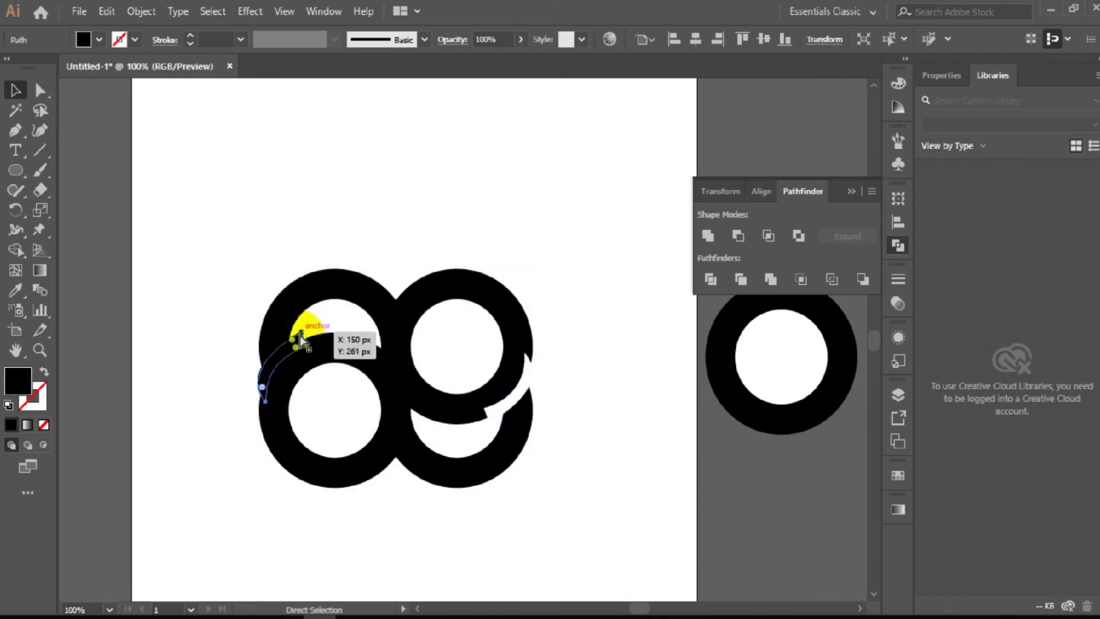
pyautogui.moveTo(222, 330); pyautogui.dragTo(305, 392)
pyautogui.click(738, 239)
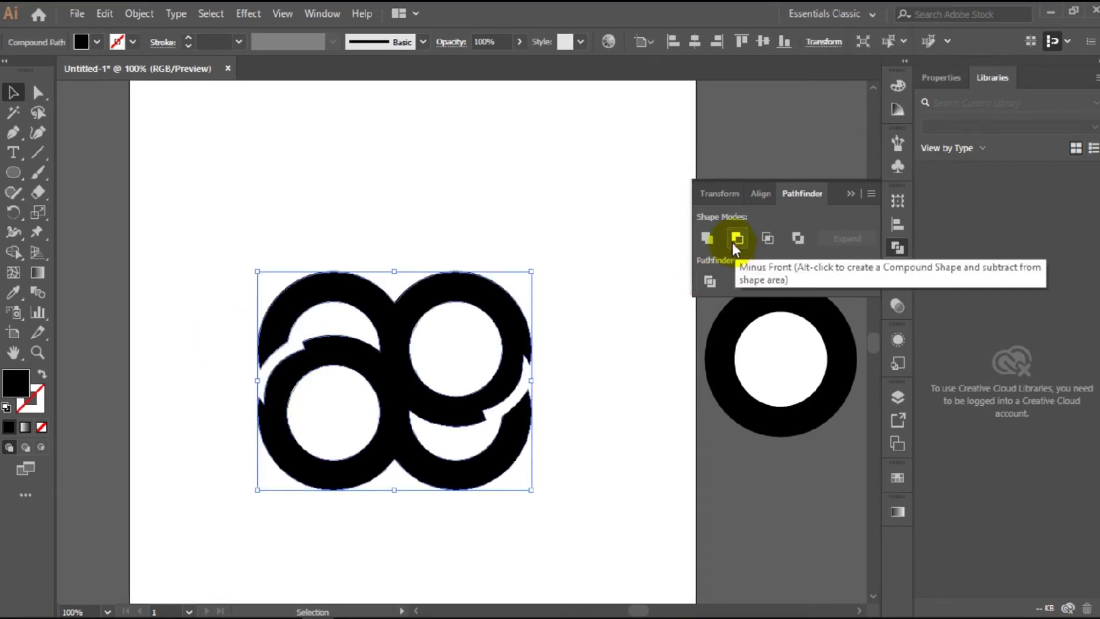
pyautogui.click(467, 193)
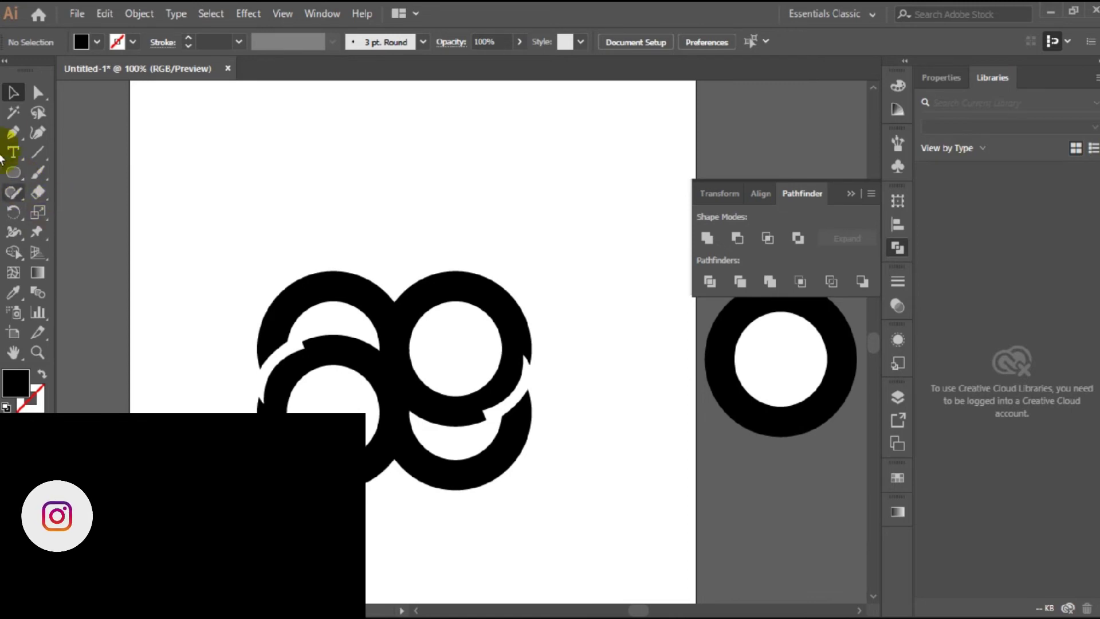
pyautogui.click(13, 92)
pyautogui.moveTo(394, 380); pyautogui.dragTo(408, 259)
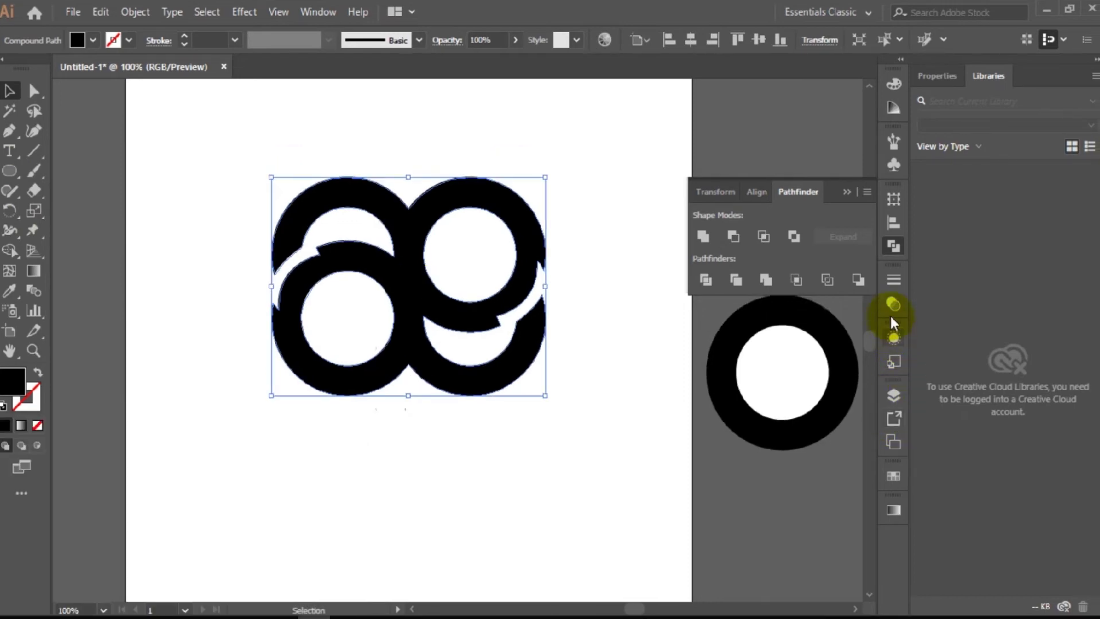
# Fill the ring logo with the Summer gradient preset, switched from radial to Linear type
pyautogui.click(895, 505)
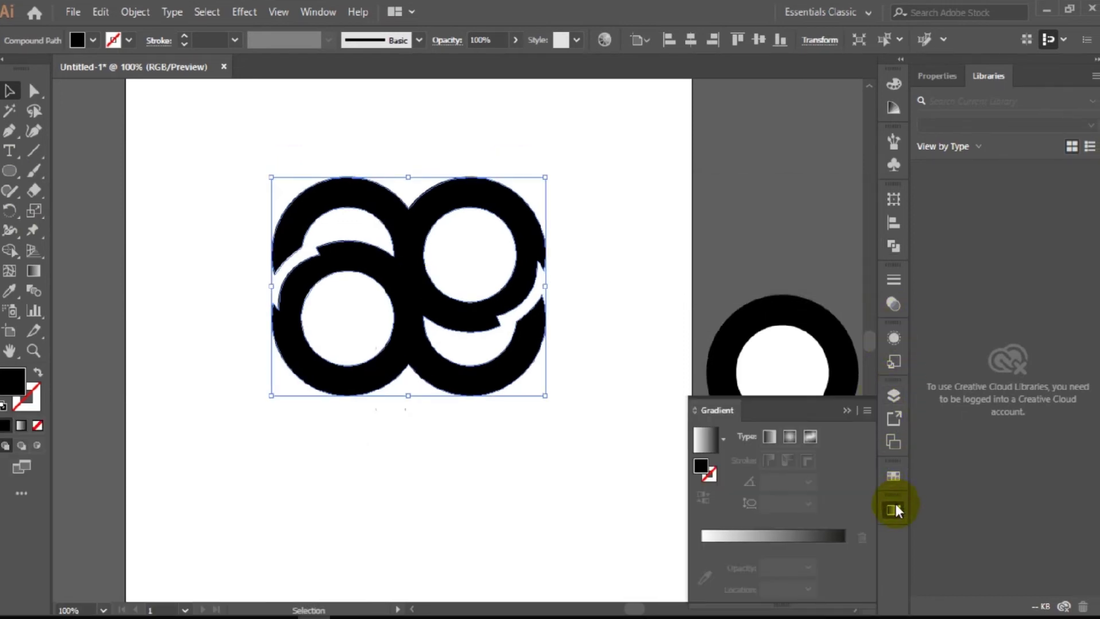
pyautogui.click(705, 440)
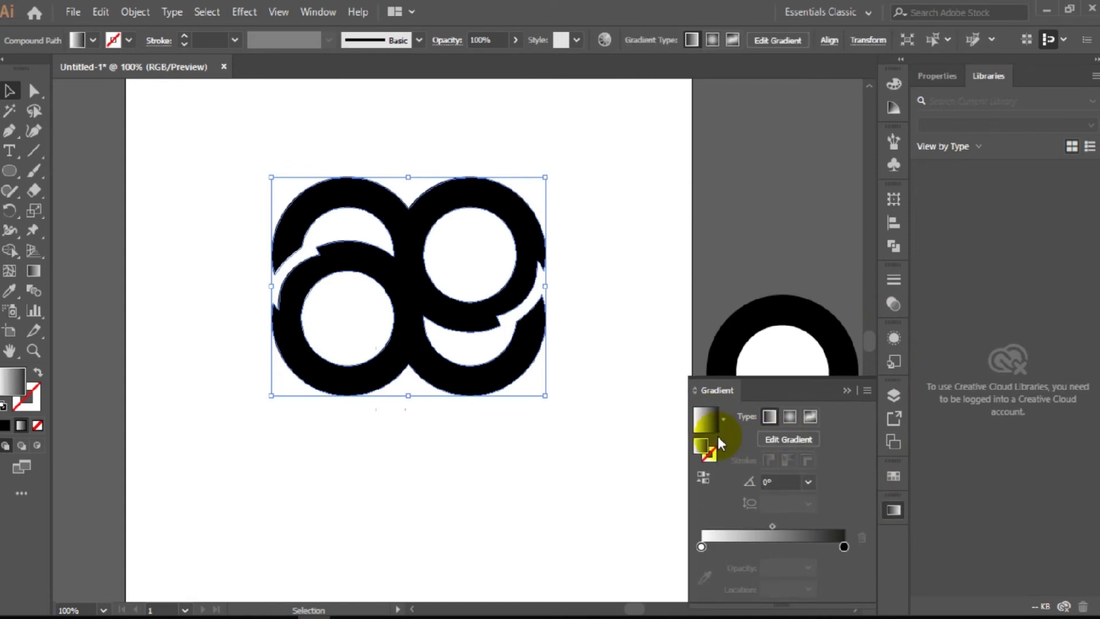
pyautogui.click(720, 420)
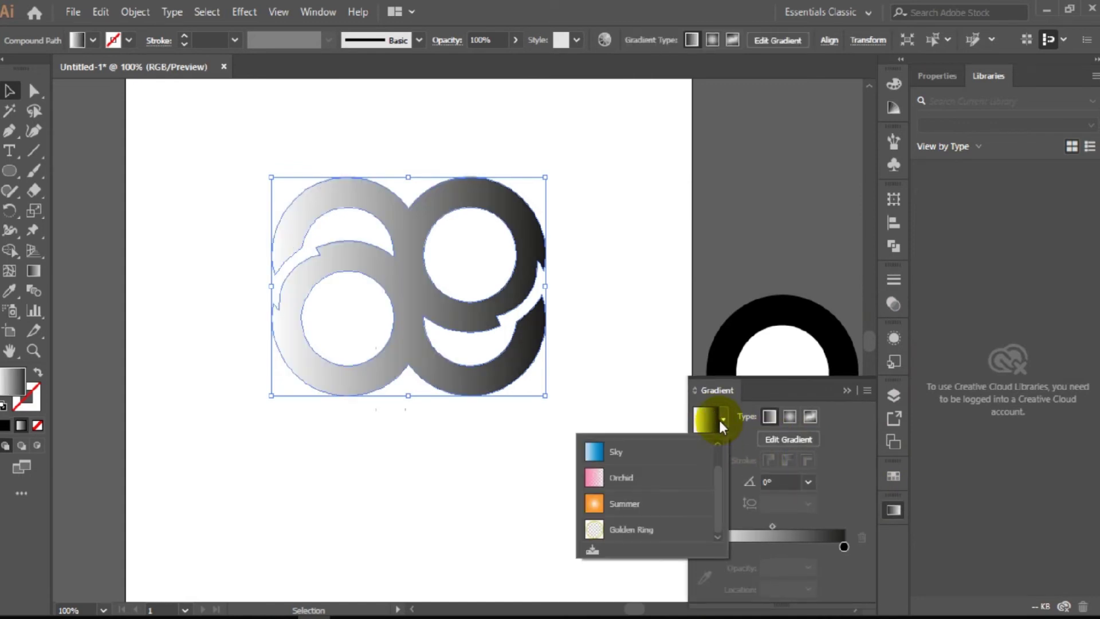
pyautogui.click(622, 499)
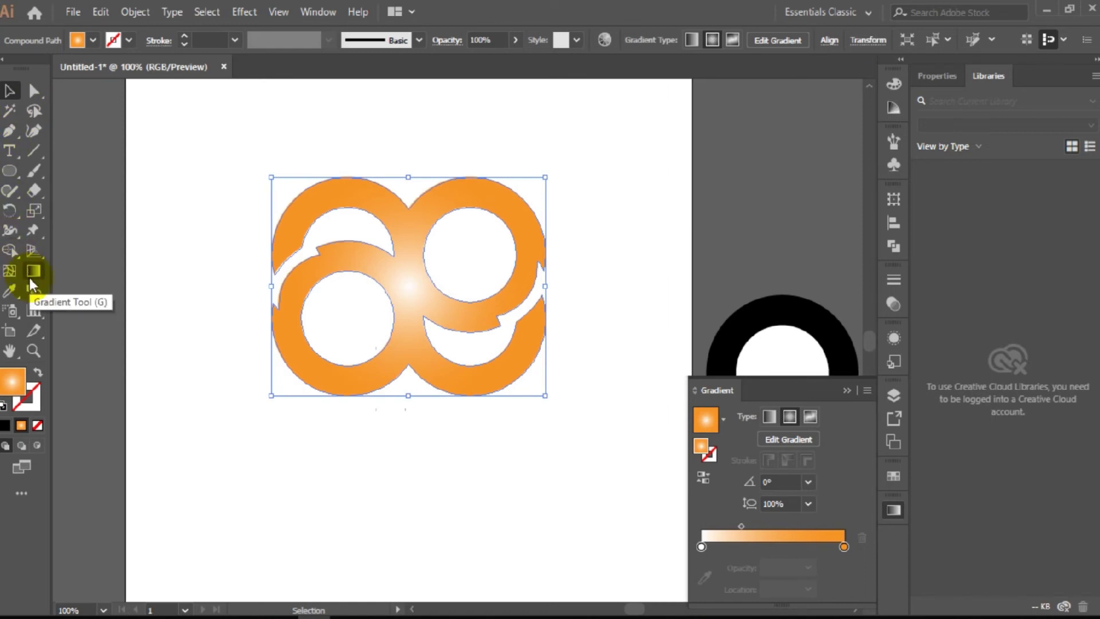
pyautogui.click(770, 415)
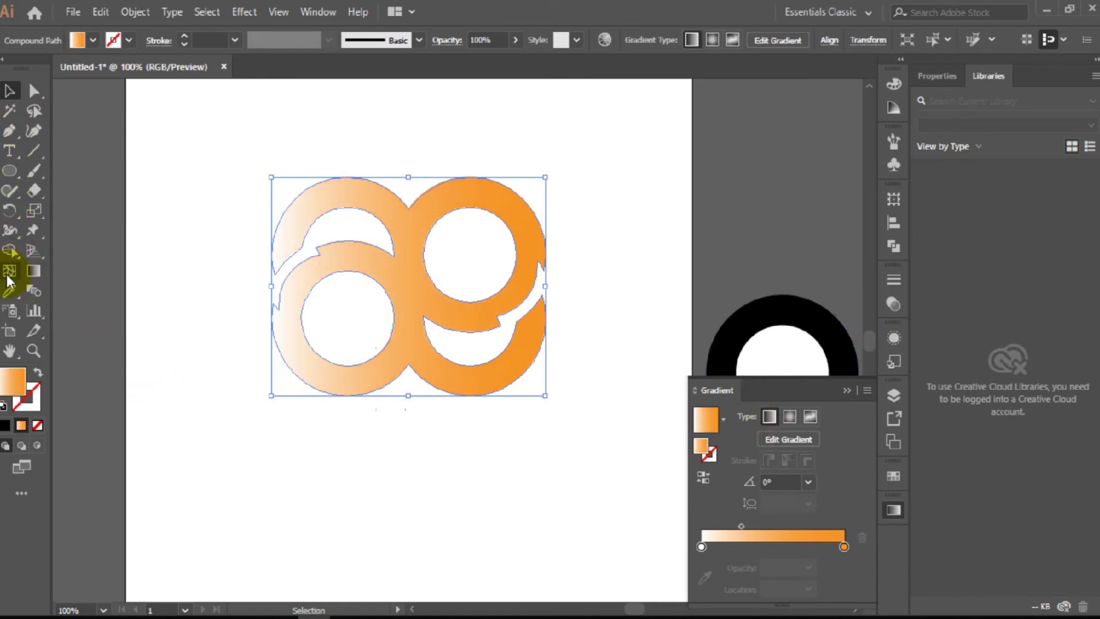
# Add a middle gradient stop and change the end stop colour to orange #F68508 (R246 G133 B8)
pyautogui.click(784, 545)
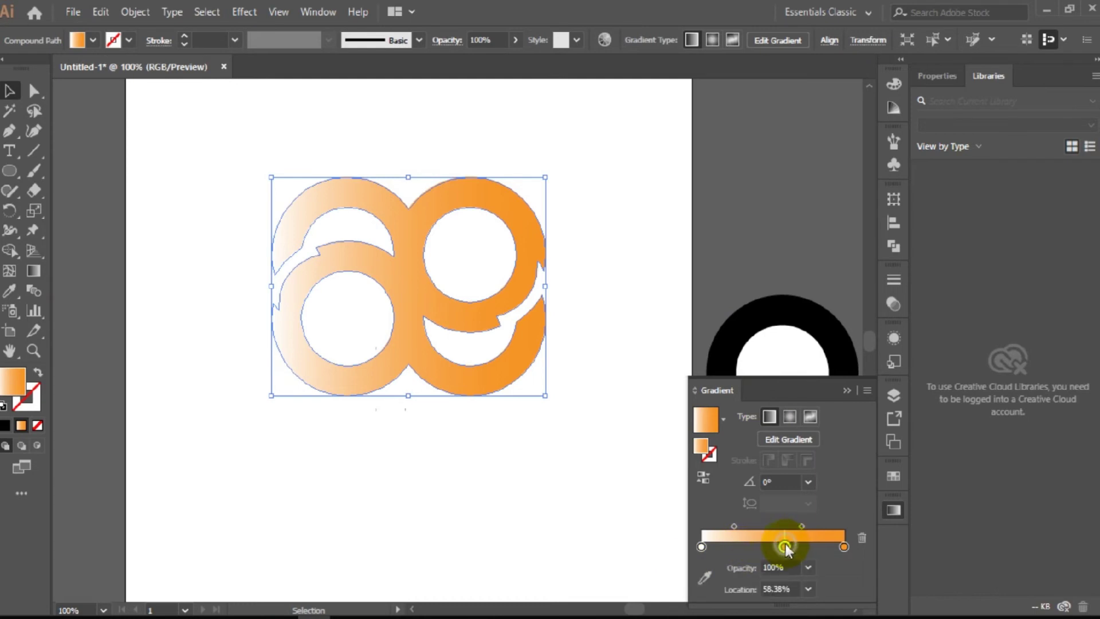
pyautogui.moveTo(785, 546); pyautogui.dragTo(775, 546)
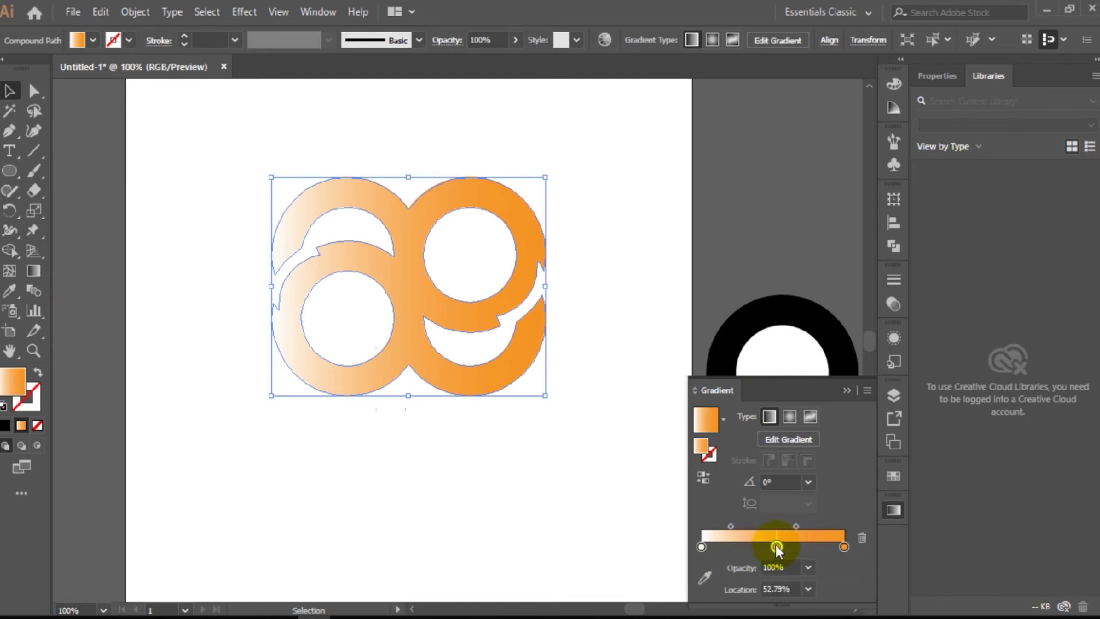
pyautogui.click(844, 545)
pyautogui.doubleClick(846, 546)
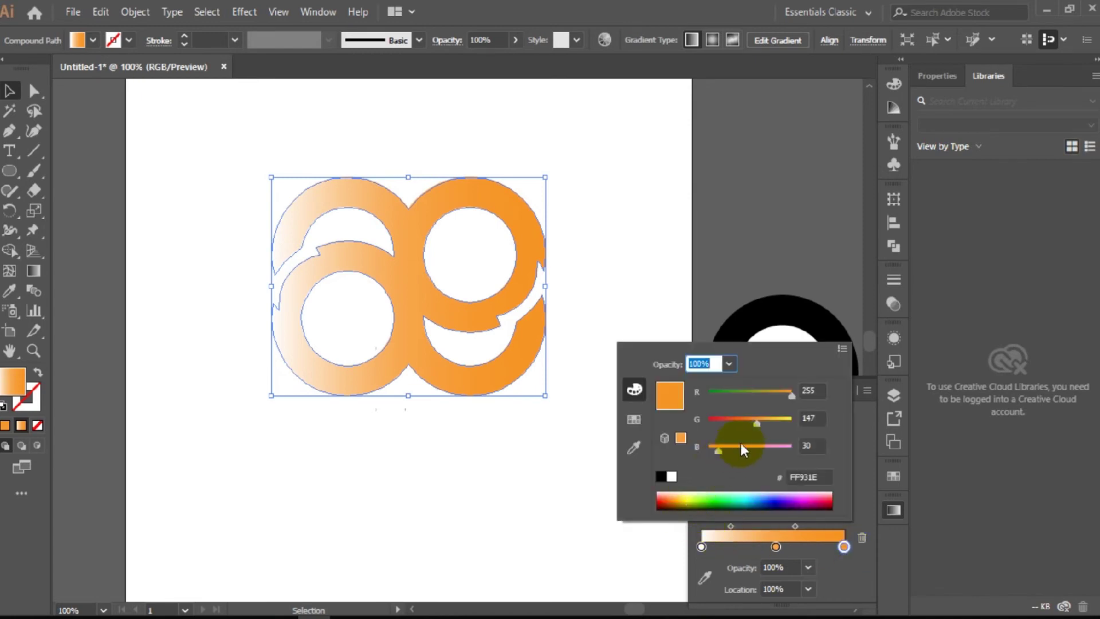
pyautogui.moveTo(757, 424); pyautogui.dragTo(781, 395)
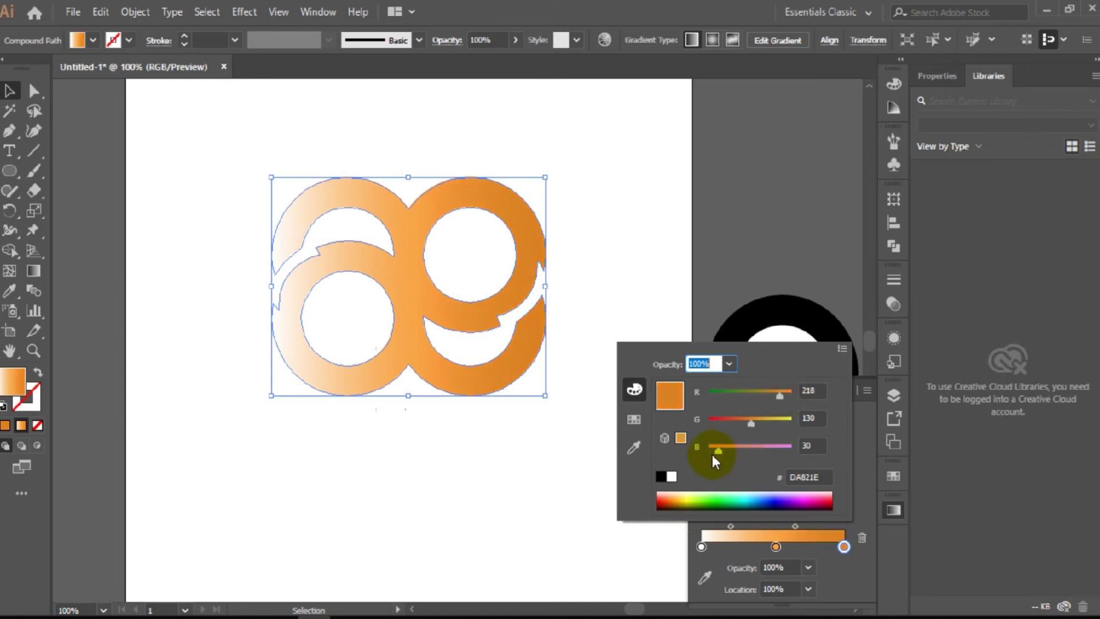
pyautogui.moveTo(721, 448)
pyautogui.mouseDown()
pyautogui.moveTo(736, 418)
pyautogui.moveTo(790, 395)
pyautogui.mouseUp()
pyautogui.moveTo(740, 423)
pyautogui.mouseDown()
pyautogui.moveTo(753, 421)
pyautogui.moveTo(710, 448)
pyautogui.mouseUp()
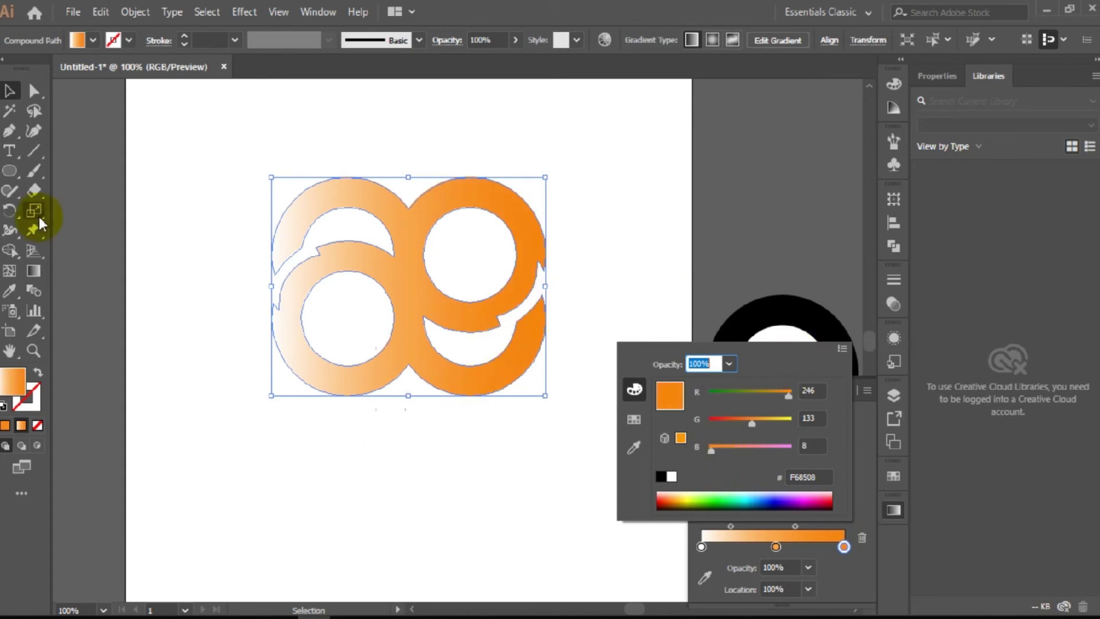
pyautogui.click(33, 270)
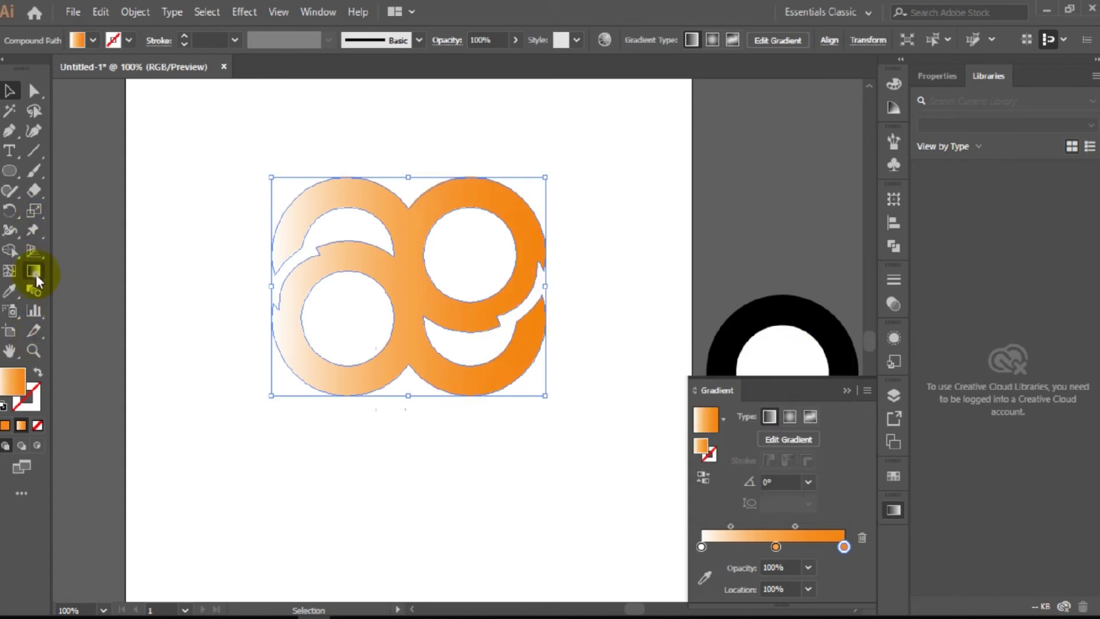
# Redraw the gradient diagonally at 35.5°, white bottom-left to orange top-right, ending near the rings
pyautogui.moveTo(247, 392); pyautogui.dragTo(512, 255)
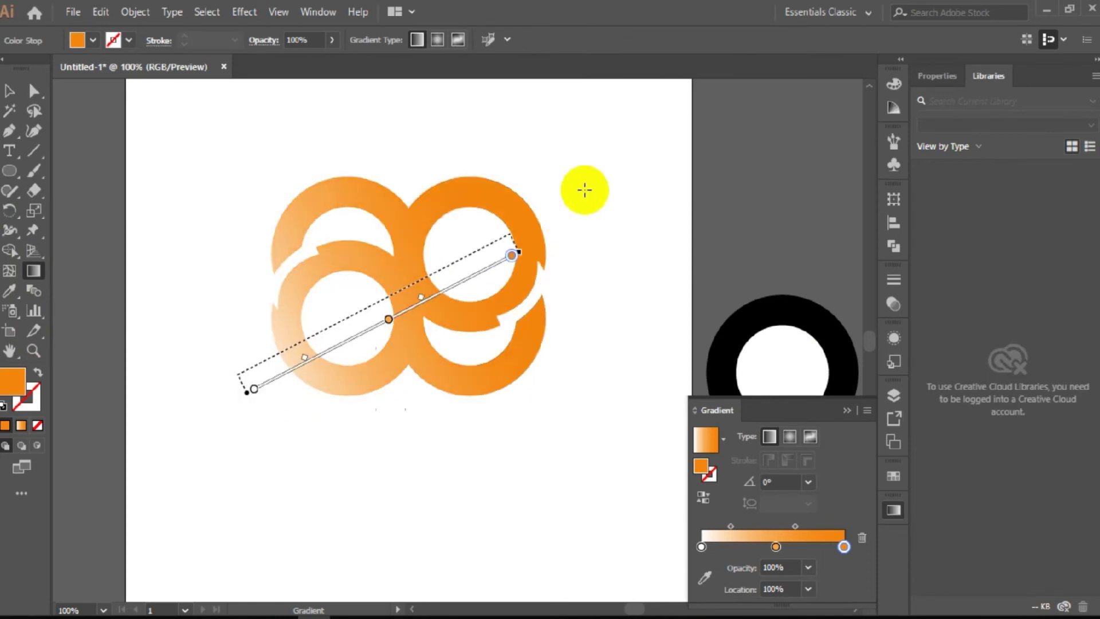
pyautogui.moveTo(584, 190); pyautogui.dragTo(524, 200)
pyautogui.moveTo(258, 393)
pyautogui.mouseDown()
pyautogui.moveTo(305, 383)
pyautogui.moveTo(297, 369)
pyautogui.mouseUp()
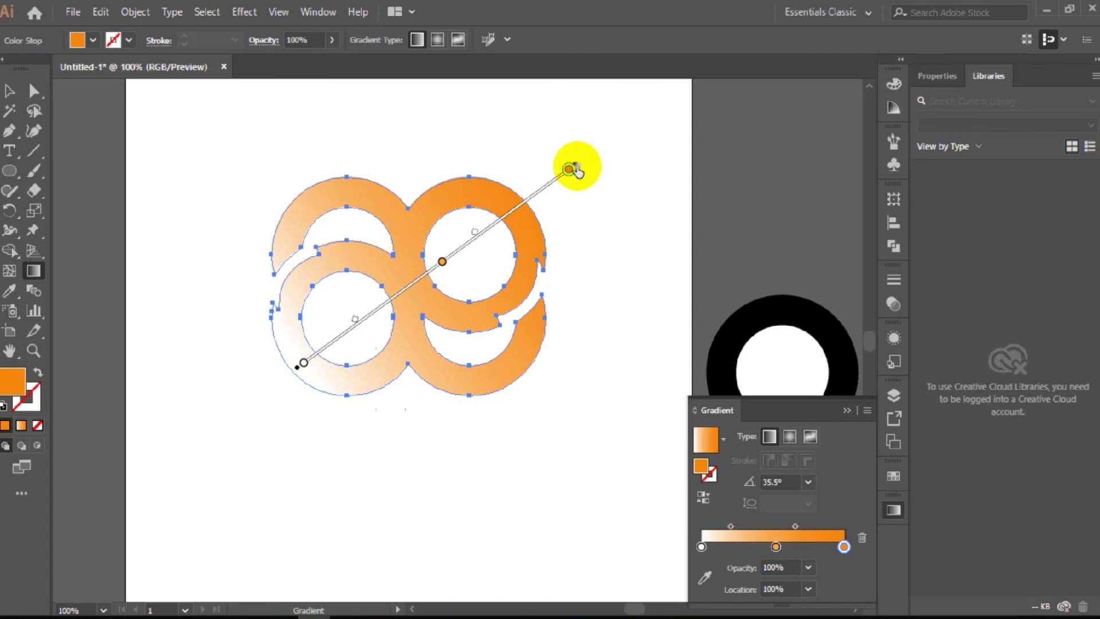
pyautogui.moveTo(575, 170); pyautogui.dragTo(541, 180)
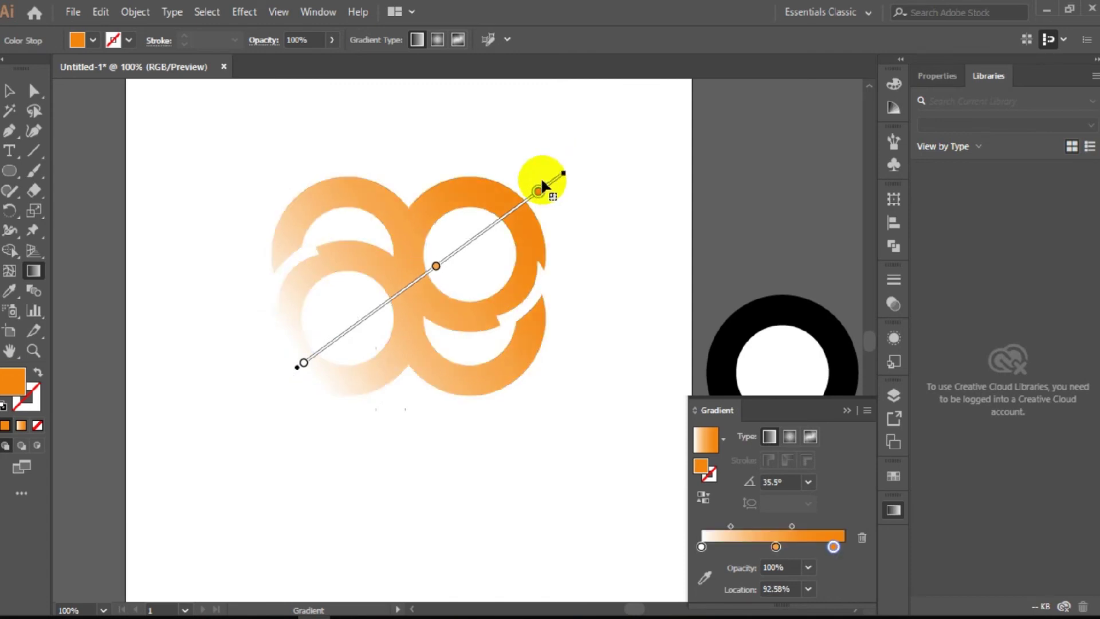
pyautogui.moveTo(541, 185); pyautogui.dragTo(518, 208)
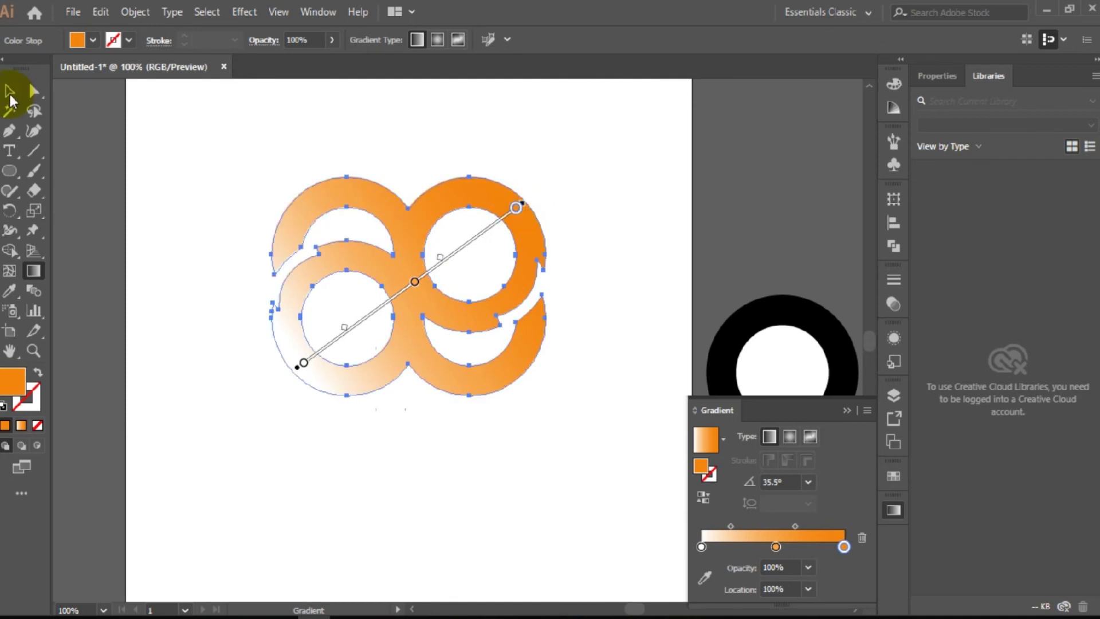
# Return to the Selection tool and deselect the ring logo
pyautogui.click(10, 92)
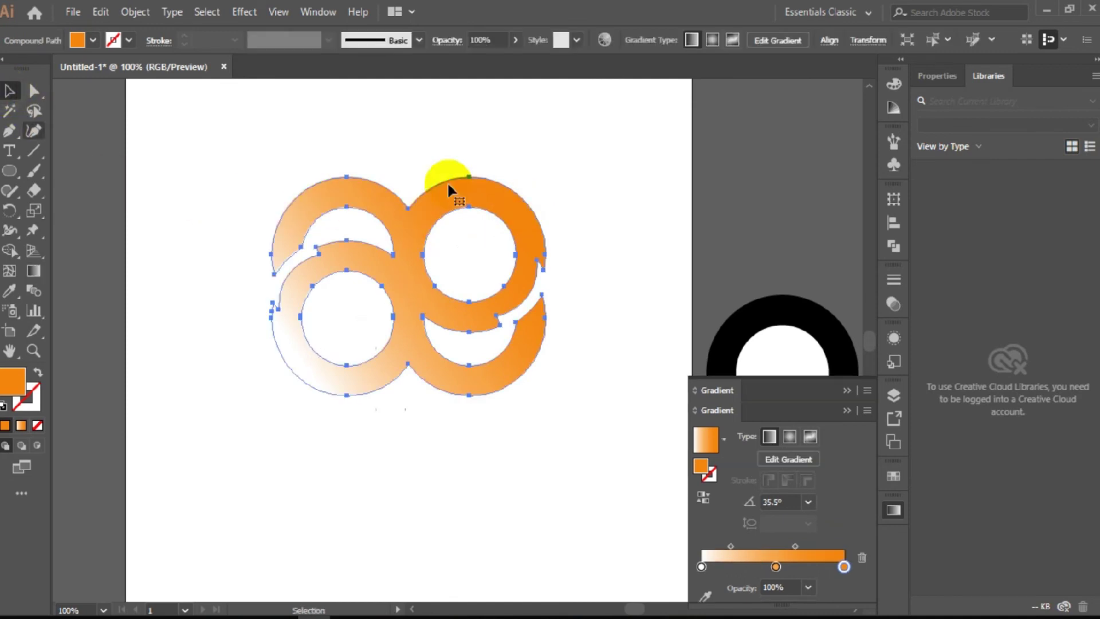
pyautogui.click(565, 167)
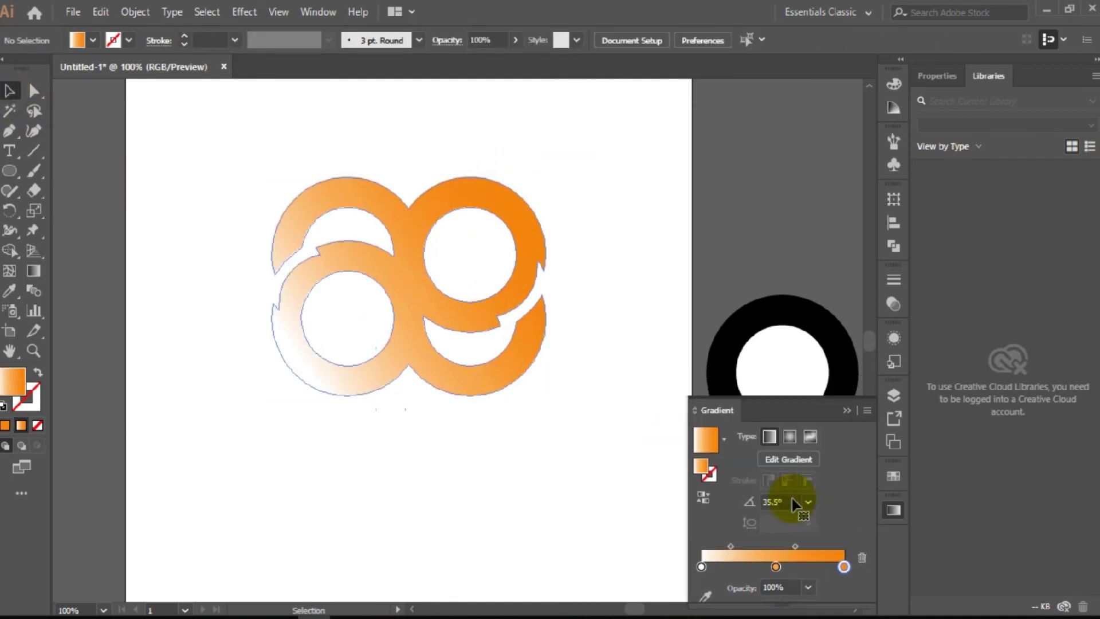
pyautogui.click(516, 378)
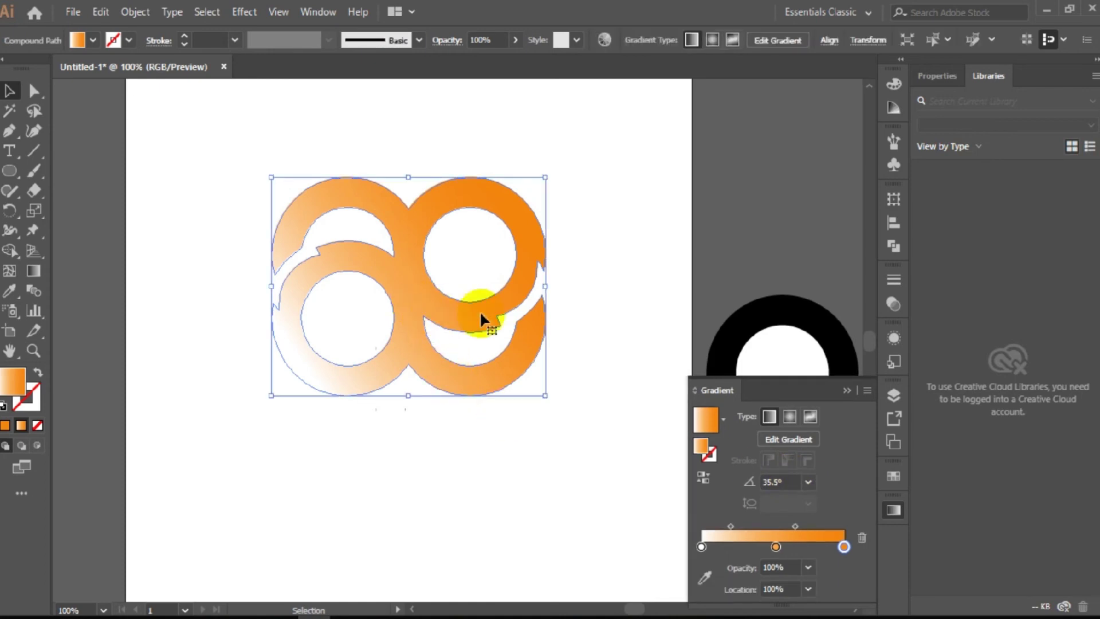
pyautogui.click(588, 286)
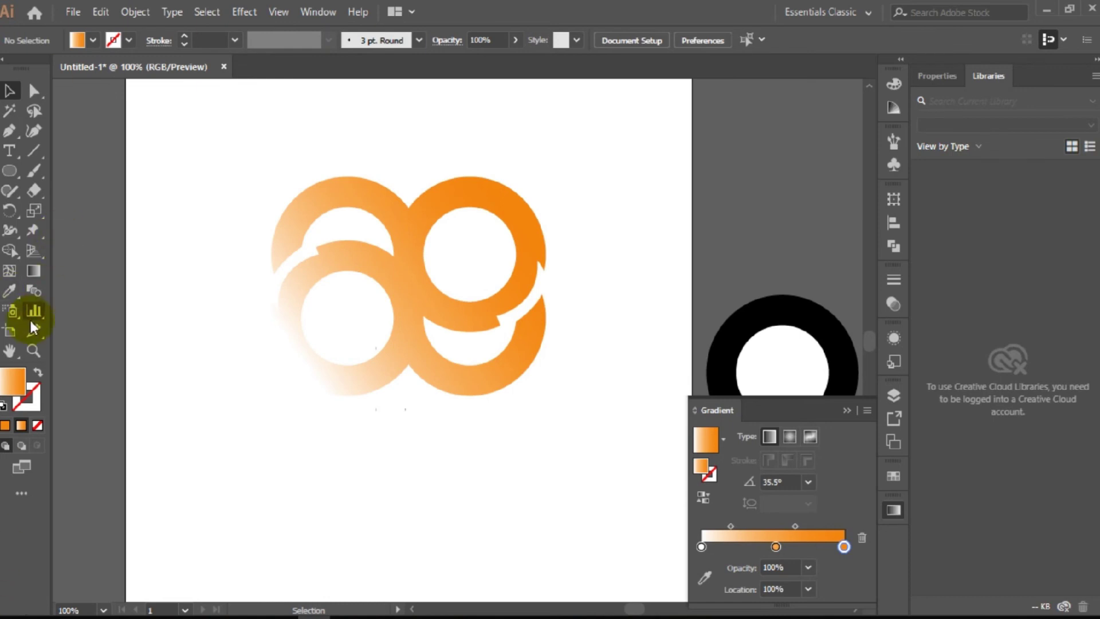
# Add 'After End' text below the rings, enlarged to 39.53 pt and positioned under the logo
pyautogui.click(10, 151)
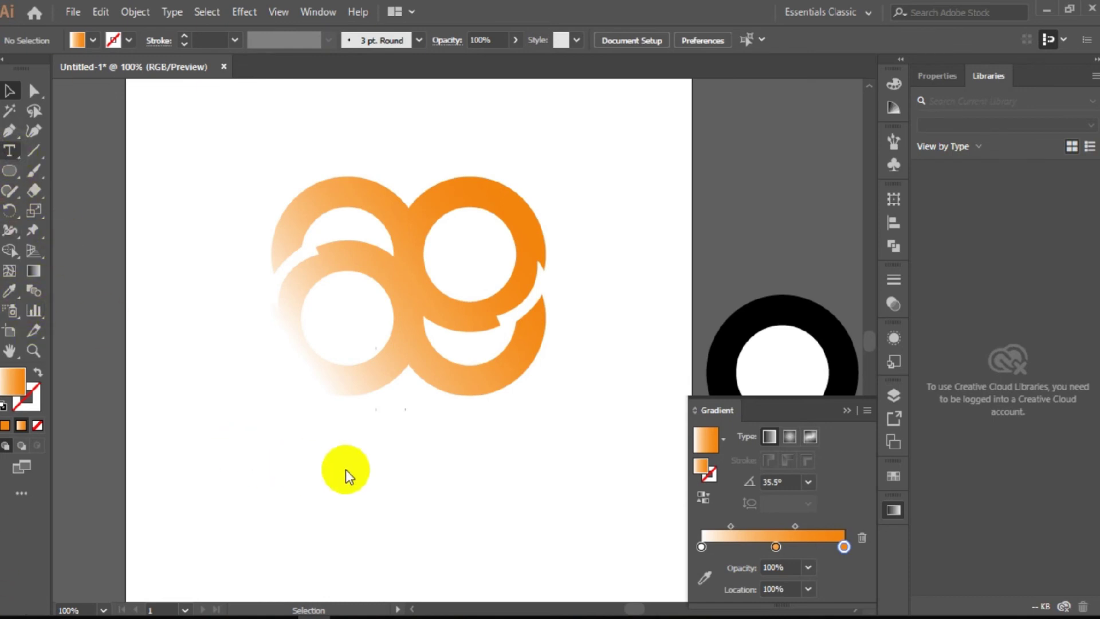
pyautogui.click(10, 151)
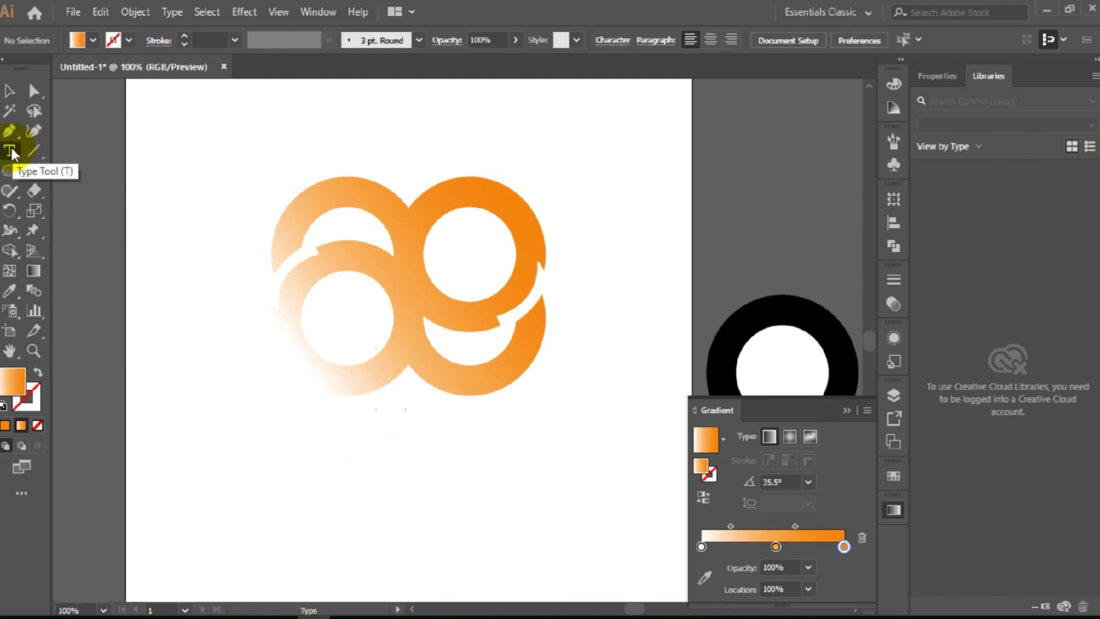
pyautogui.click(381, 435)
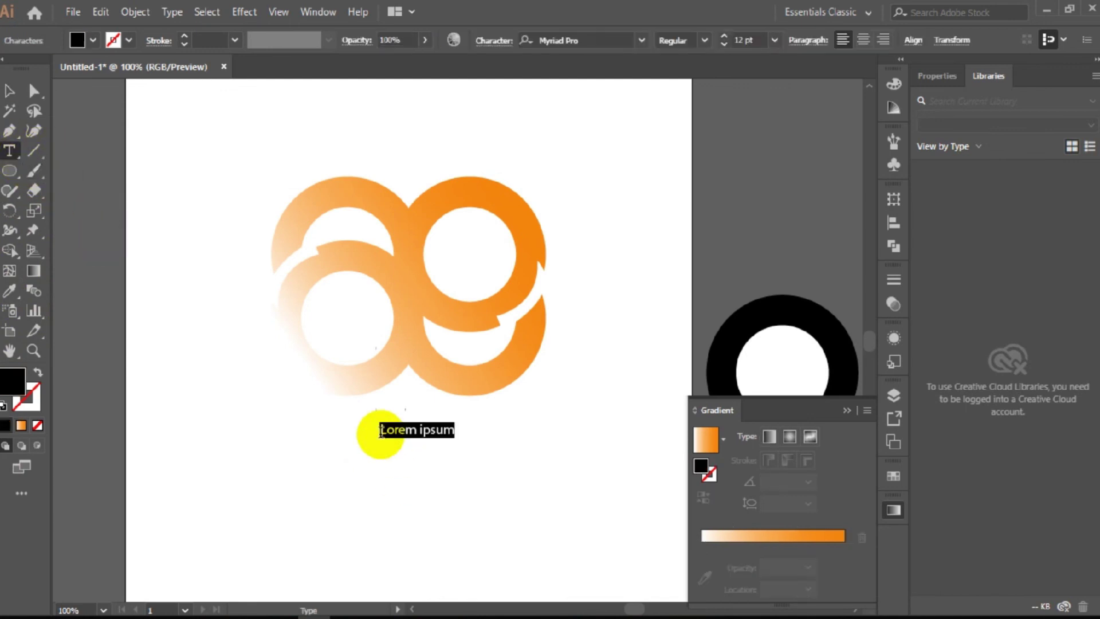
pyautogui.write('After End')
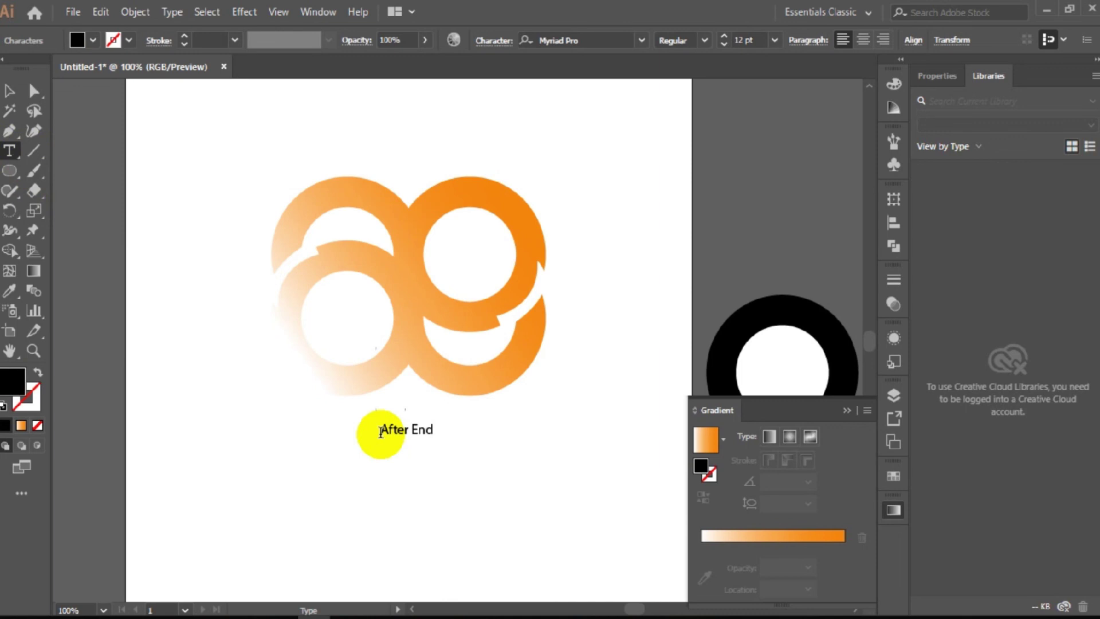
pyautogui.click(9, 90)
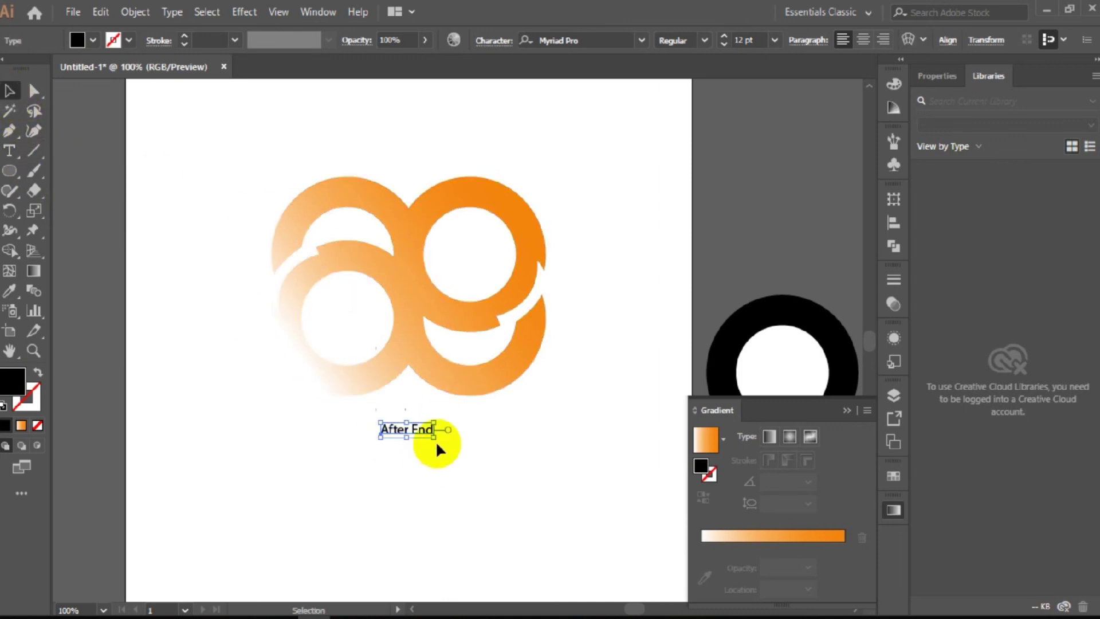
pyautogui.moveTo(434, 437); pyautogui.dragTo(543, 473)
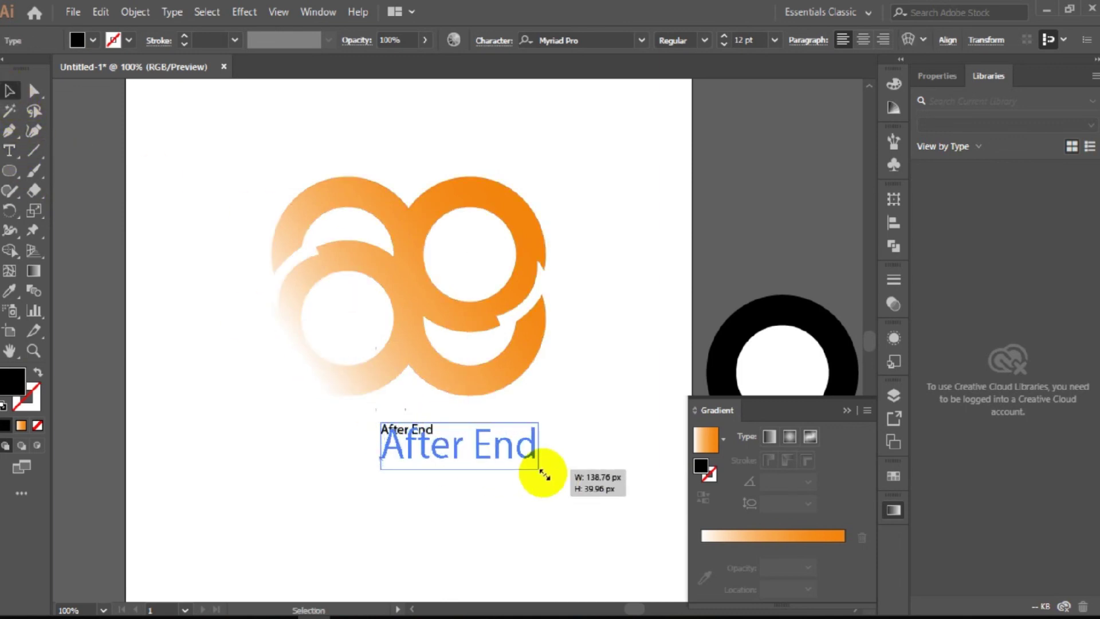
pyautogui.moveTo(458, 438); pyautogui.dragTo(430, 430)
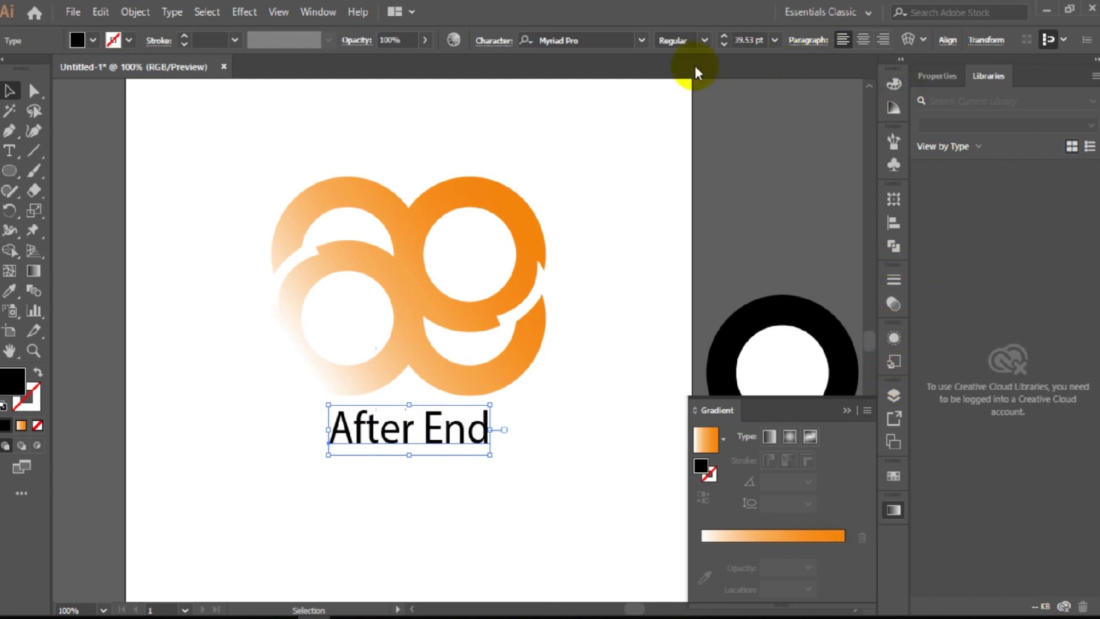
# Change the 'After End' font to Nunito Bold at 39.53 pt
pyautogui.click(561, 40)
pyautogui.press('Down')
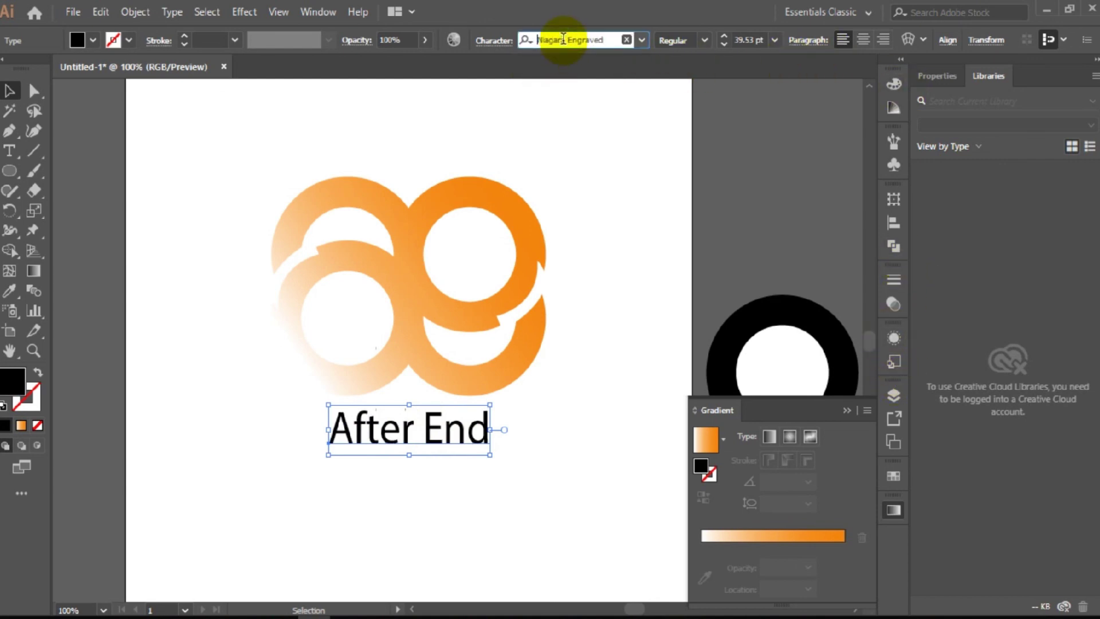
pyautogui.press('Down')
pyautogui.press('Down')
pyautogui.press('Down')
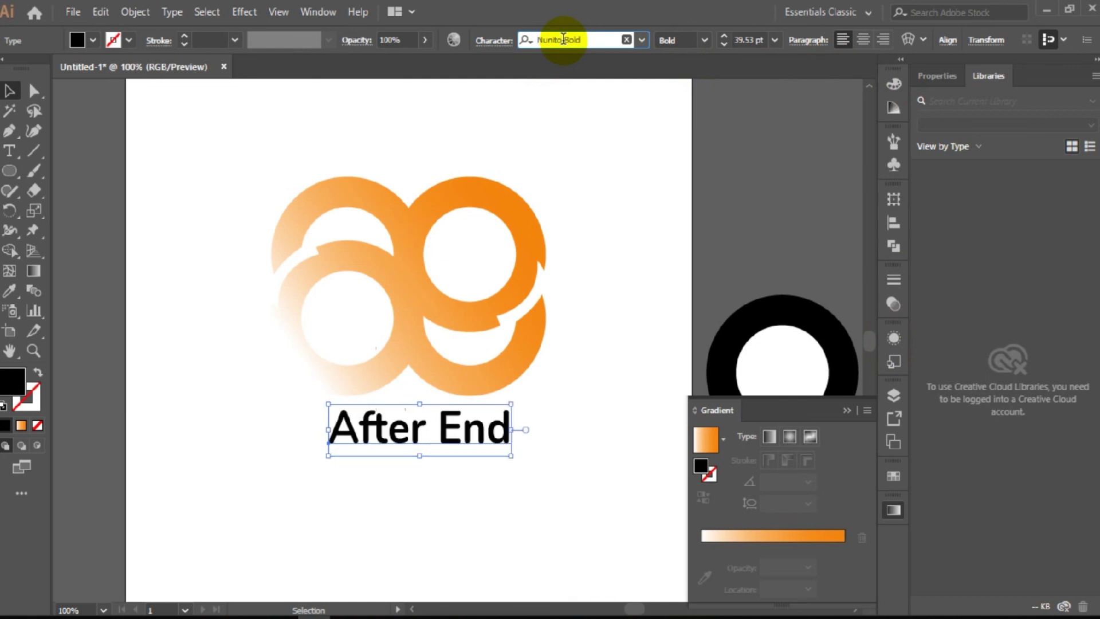
# Group the rings and 'After End' text, align to the artboard, and centre vertically
pyautogui.click(598, 305)
pyautogui.moveTo(613, 204); pyautogui.dragTo(301, 490)
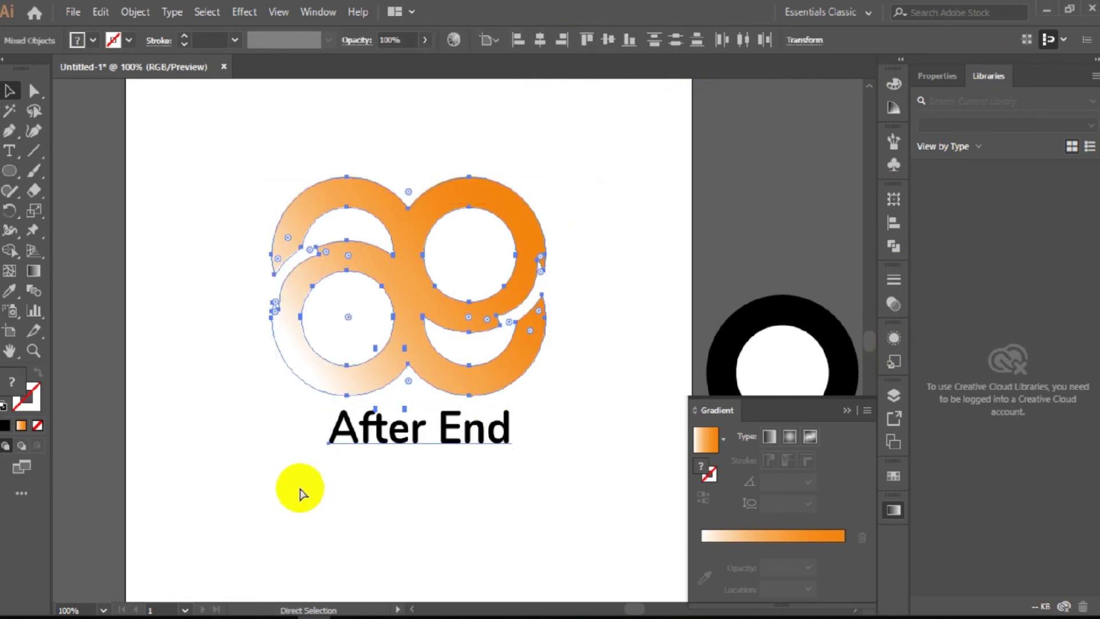
pyautogui.hotkey('ctrl', 'g')
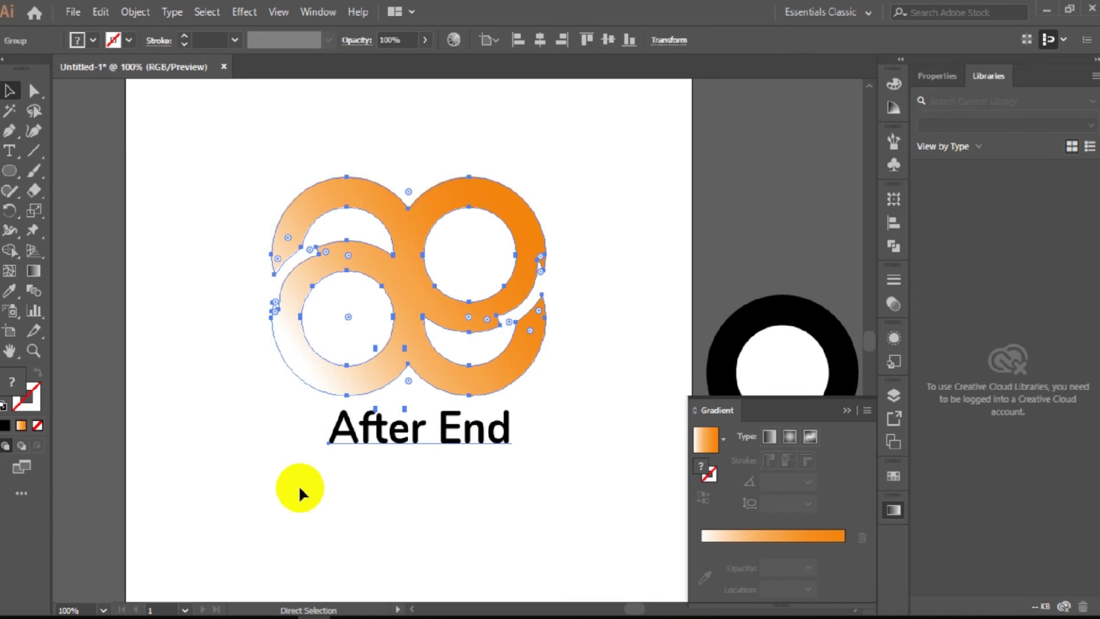
pyautogui.press('v')
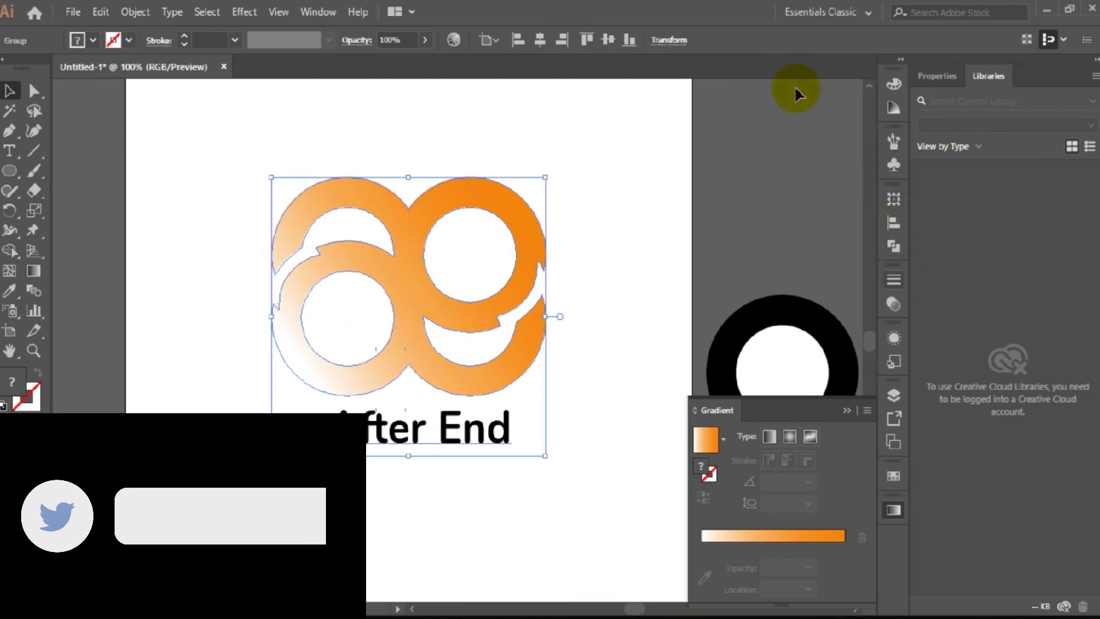
pyautogui.click(496, 39)
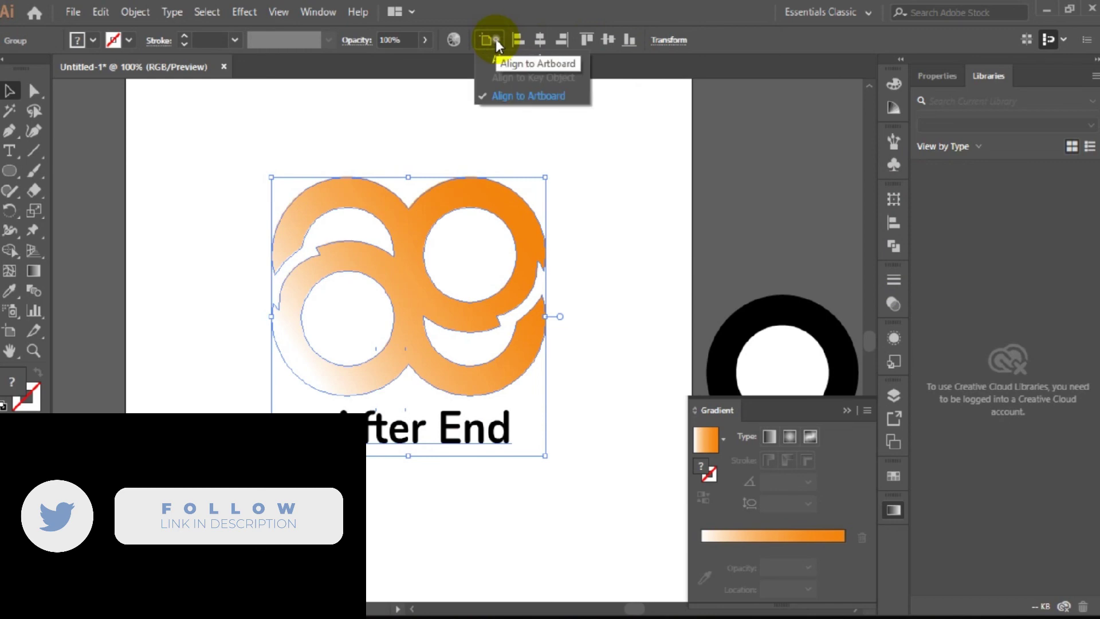
pyautogui.click(518, 68)
pyautogui.click(608, 40)
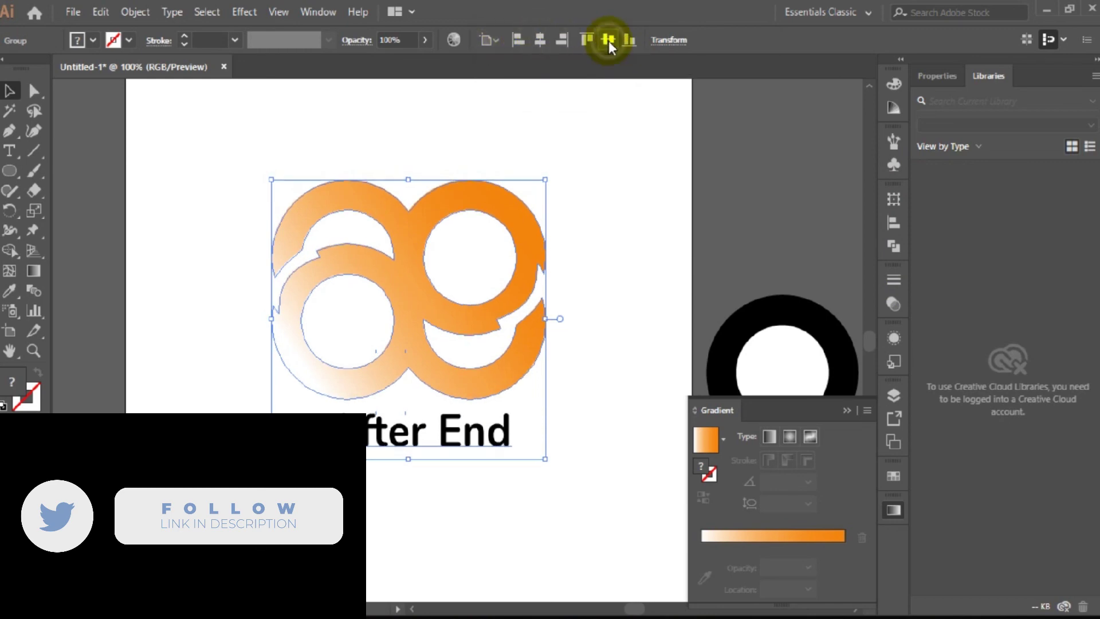